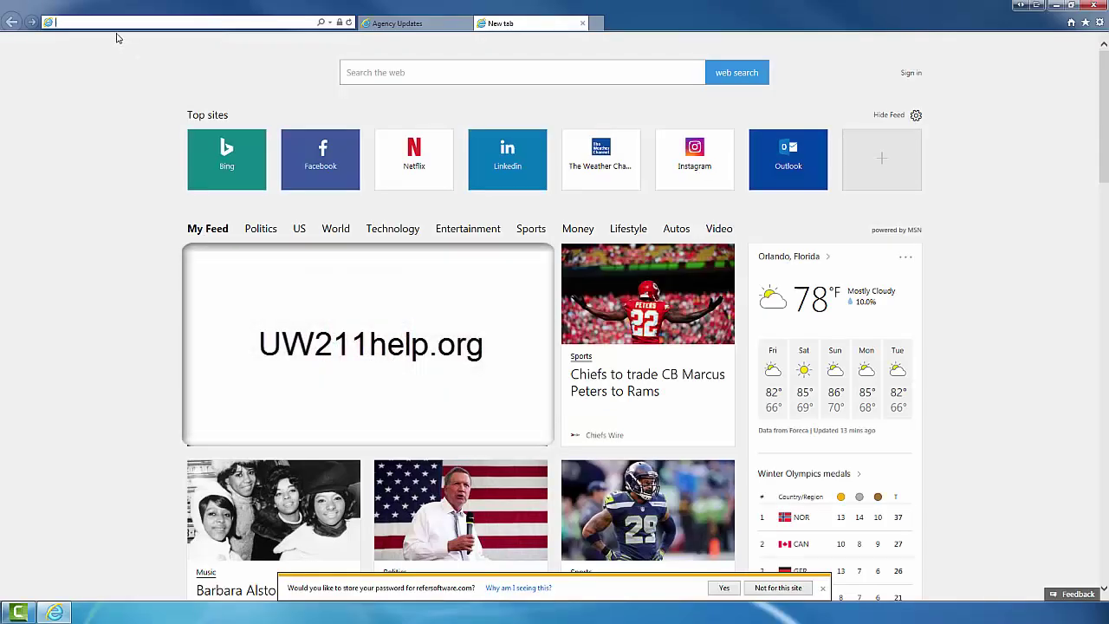
Open uw211help.org and go through Service Provider Tools to the Service Provider Login page
type("uw211help.org/")
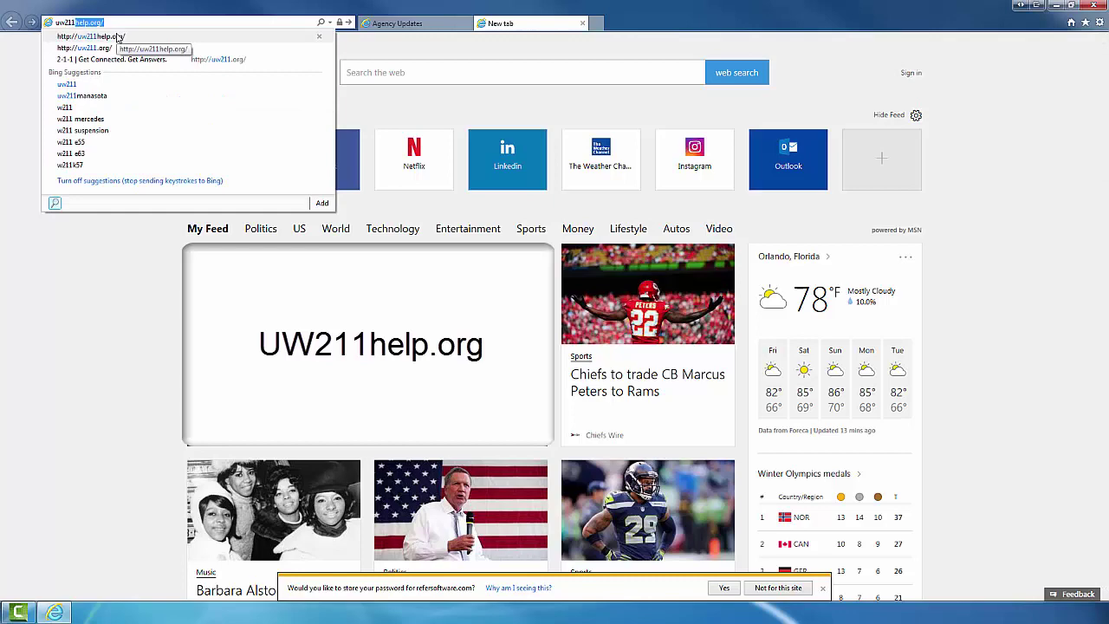
left_click(118, 38)
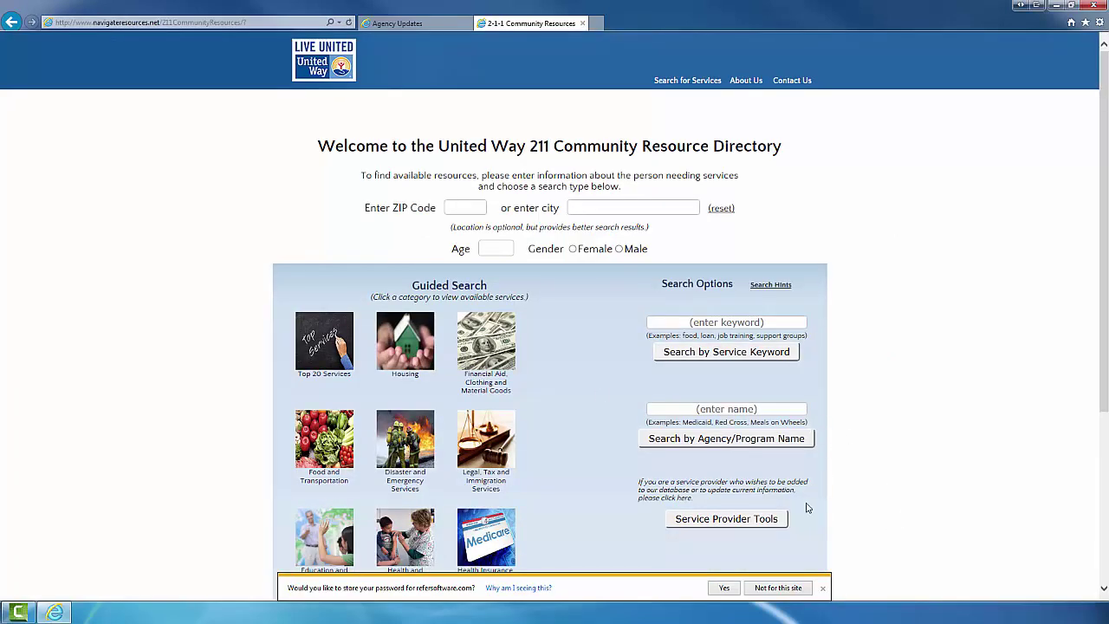
left_click(758, 525)
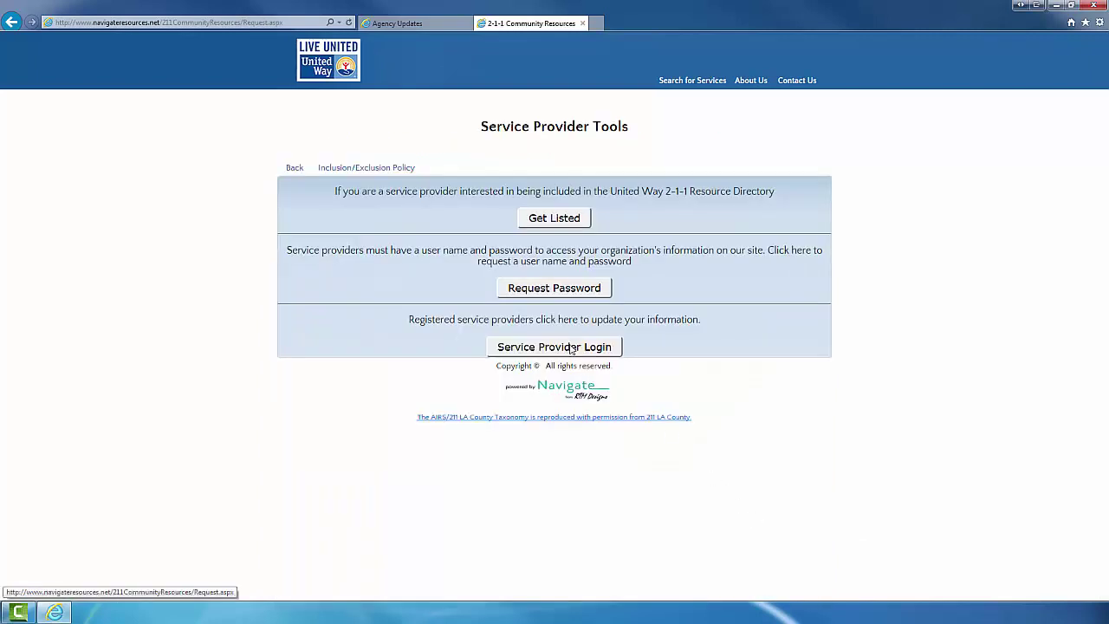
left_click(572, 347)
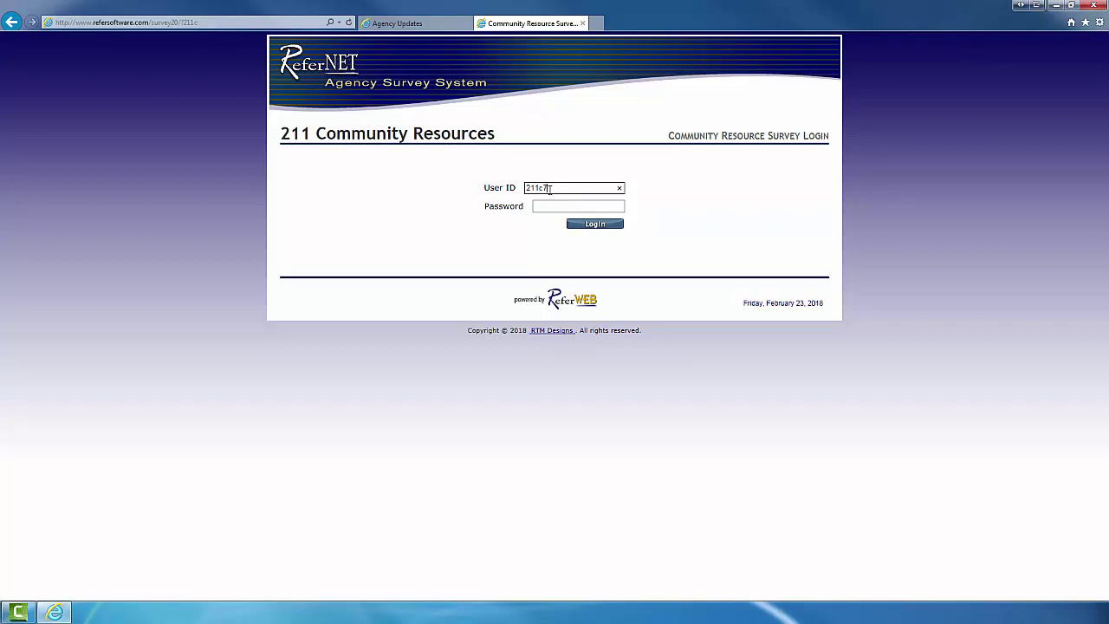
Sign in, then enter the contact's name, title Executive Director, e-mail address and phone number
key("Tab")
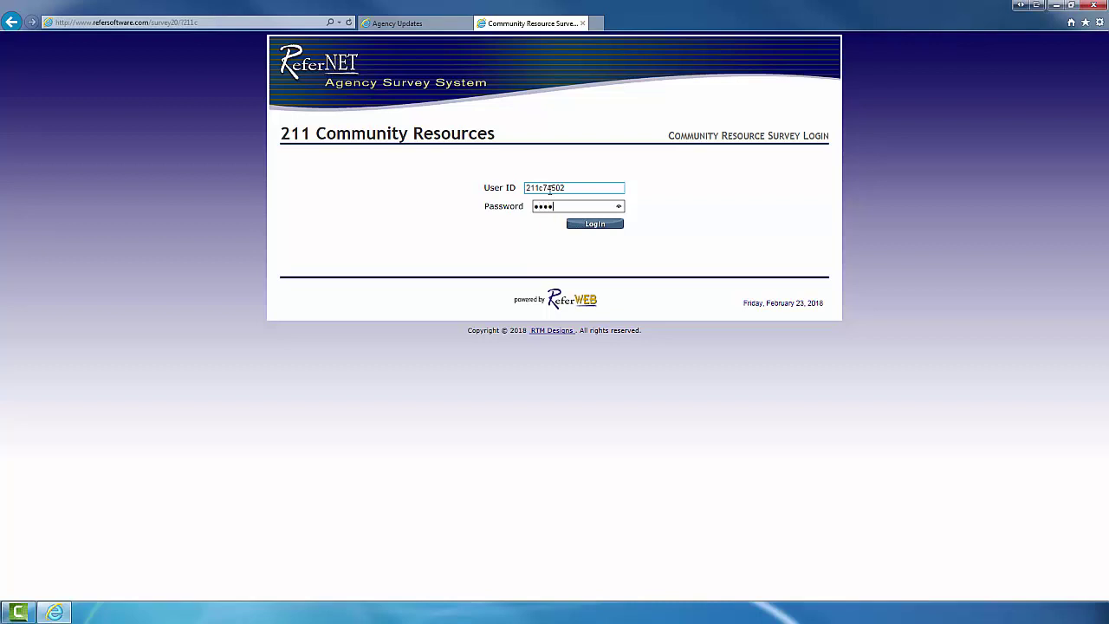
key("Return")
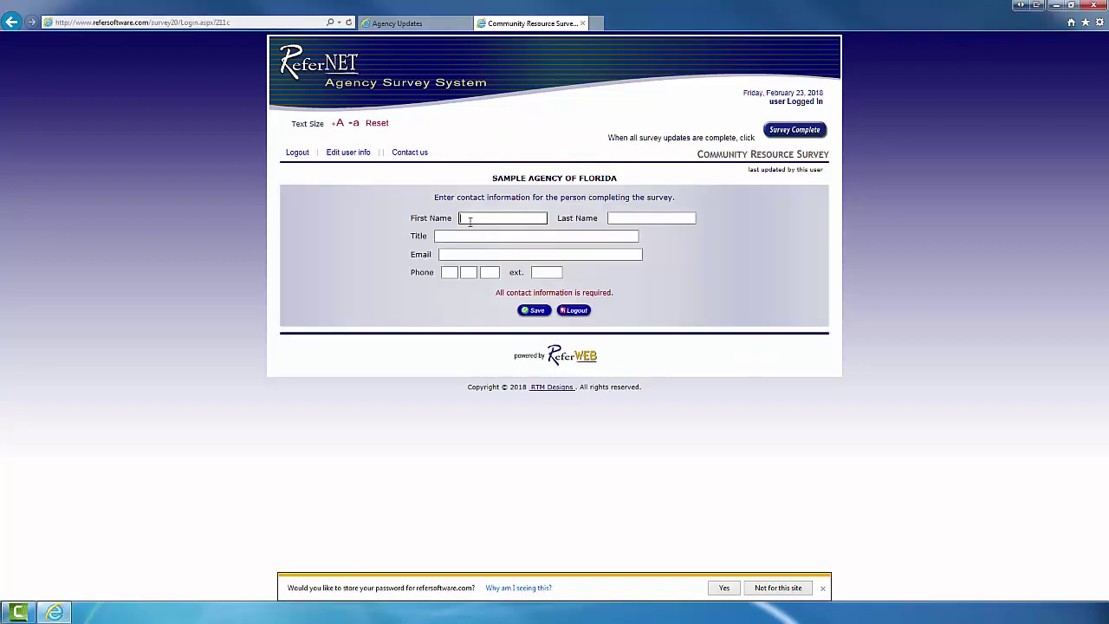
key("Tab")
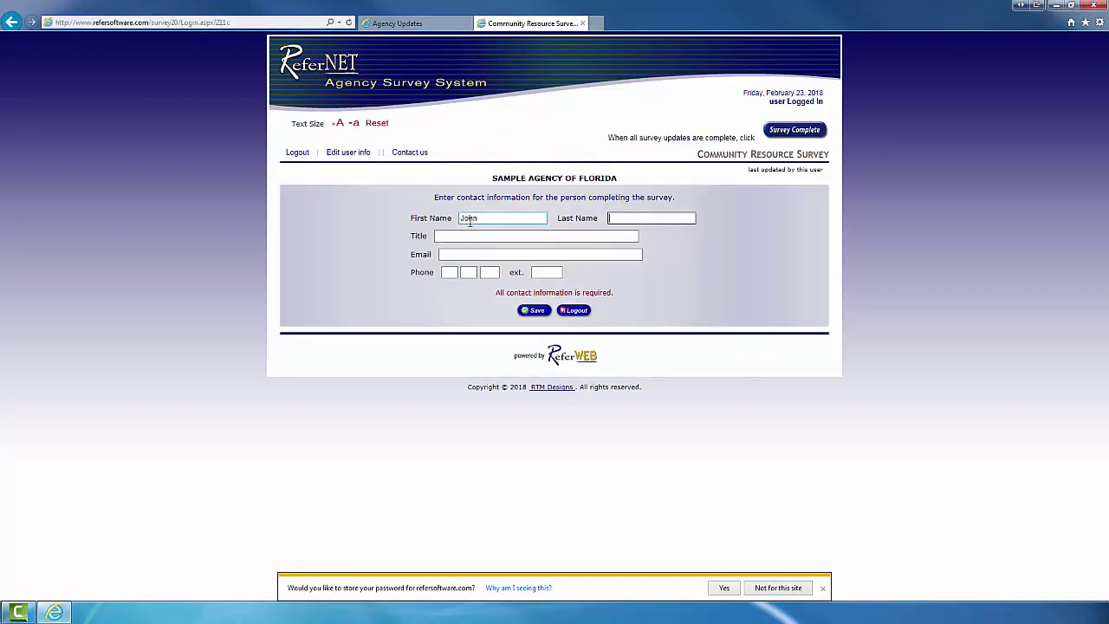
key("Tab")
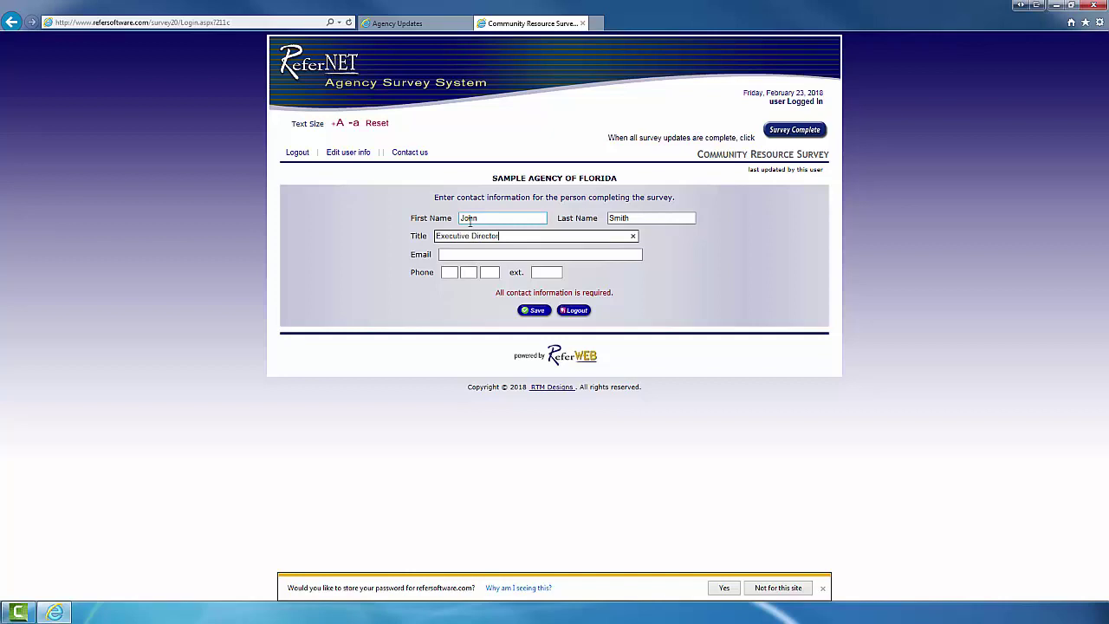
key("Tab")
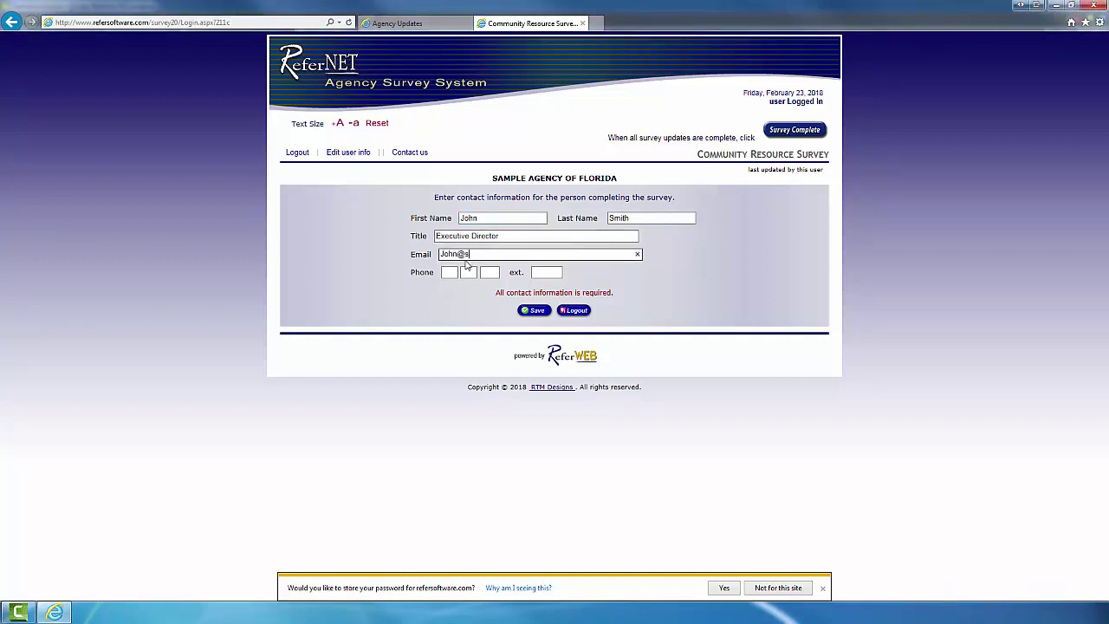
type("John@sample.com")
key("Tab")
type("123456")
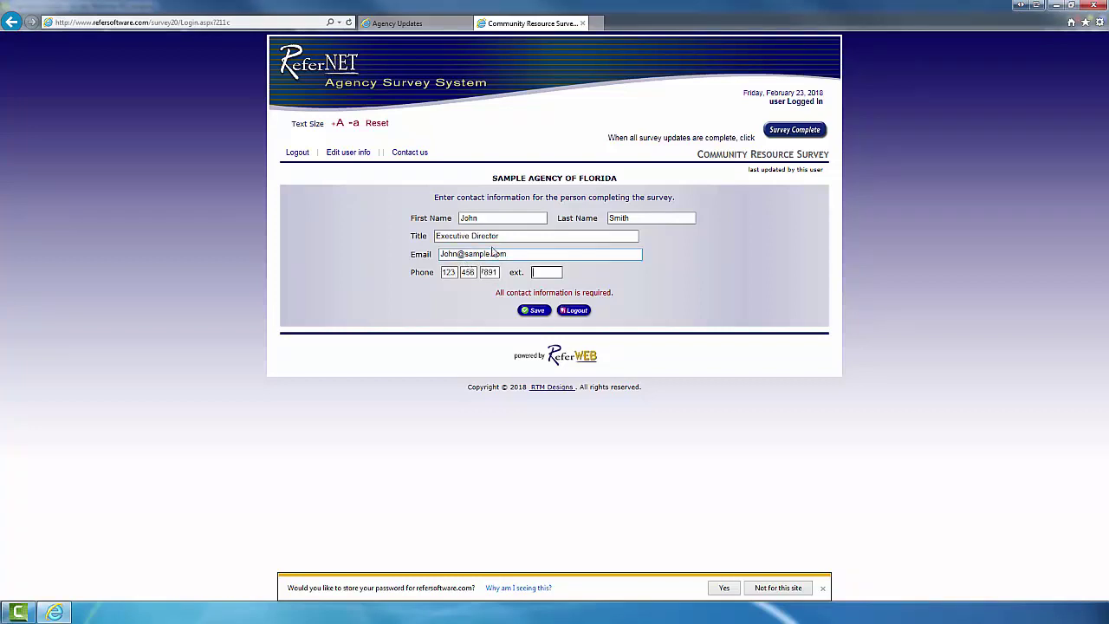
Save the contact details and select the SAMPLE AGENCY OF FLORIDA | Orlando location
left_click(531, 310)
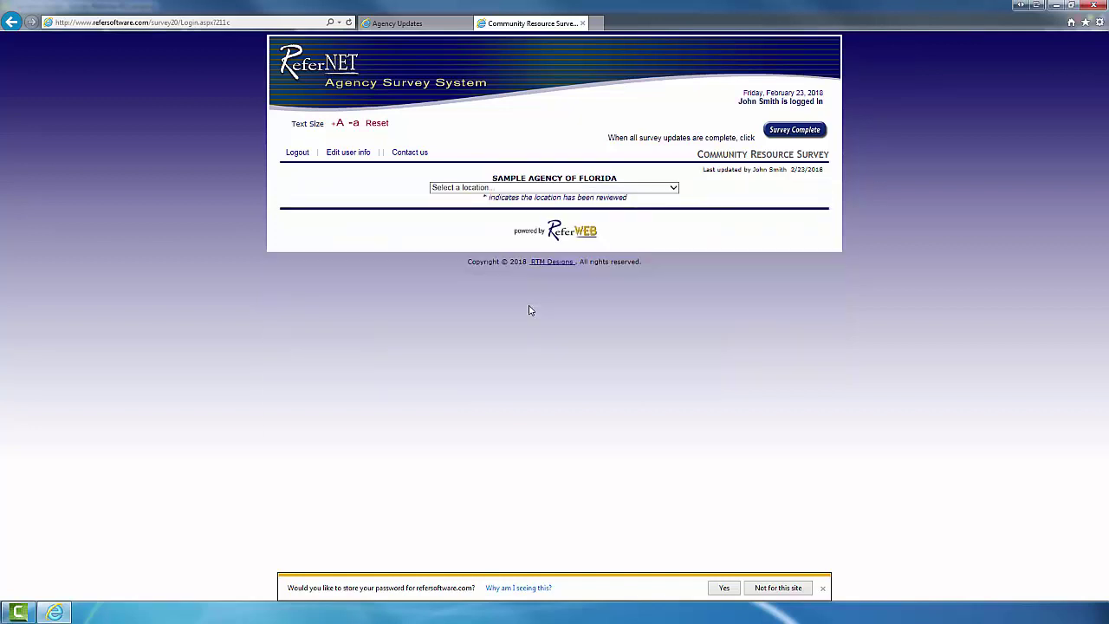
left_click(507, 193)
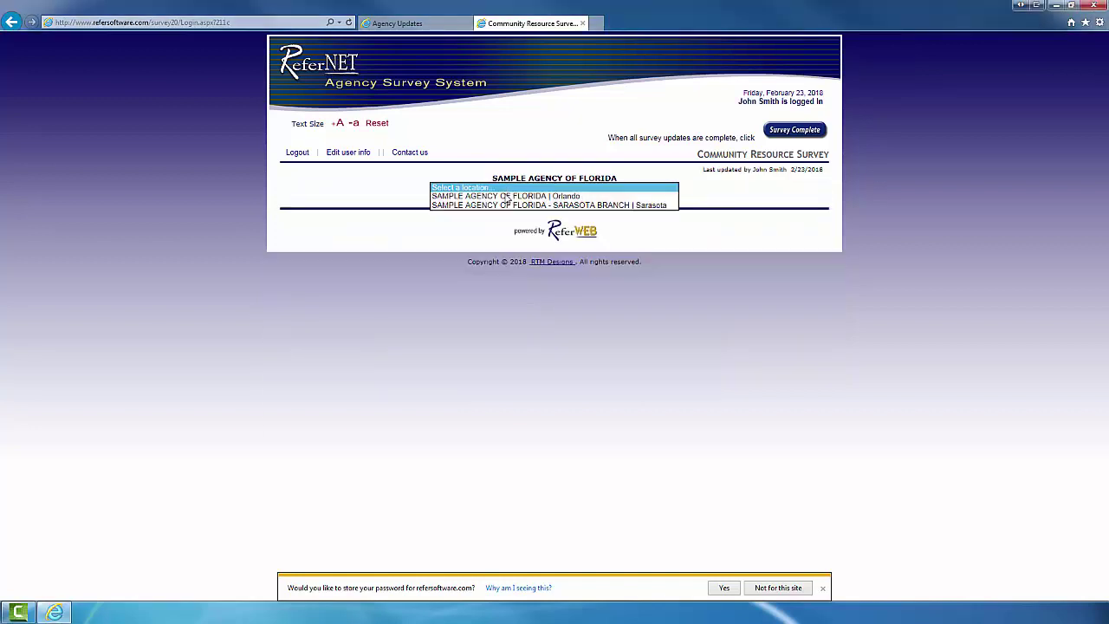
left_click(505, 200)
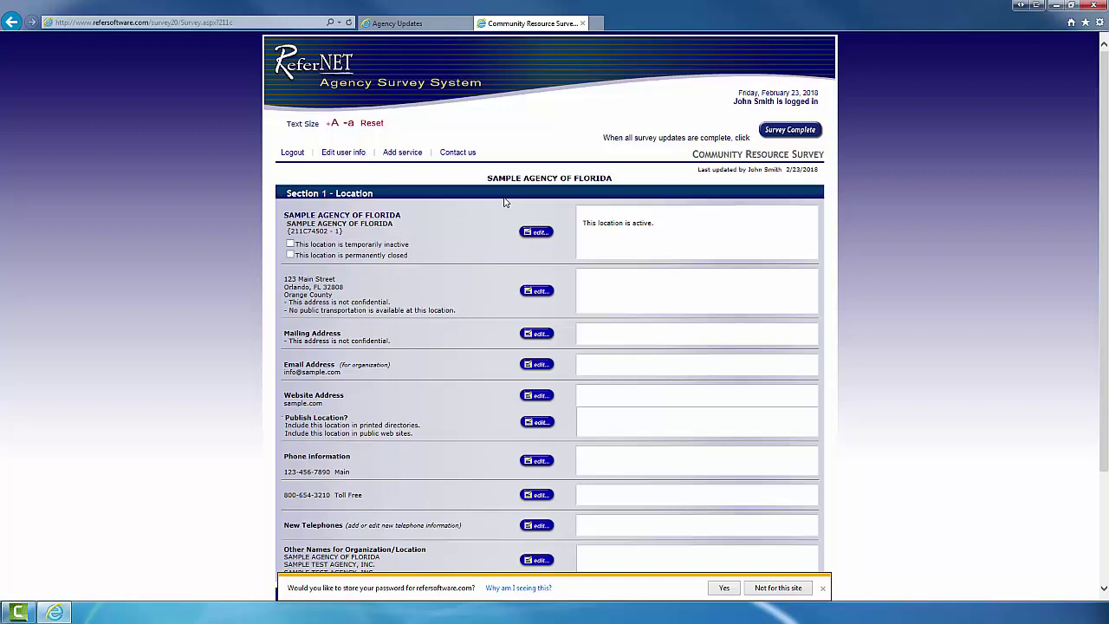
Tick and clear the temporarily inactive and permanently closed boxes, leaving Orlando active
scroll(449, 240, "down", 2)
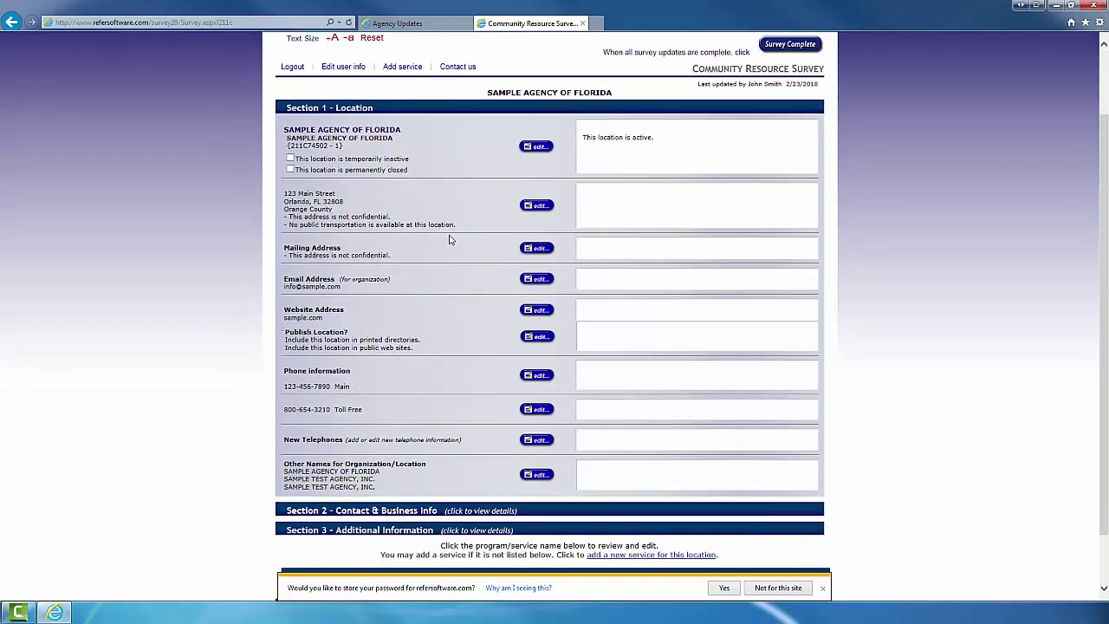
left_click(290, 159)
left_click(290, 160)
left_click(289, 171)
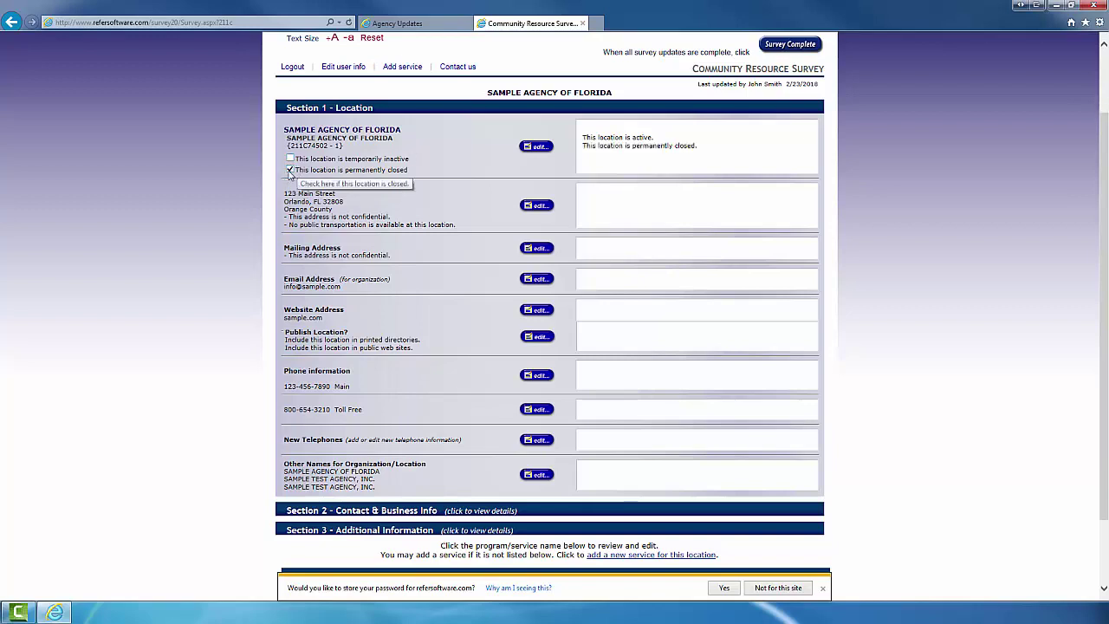
left_click(289, 170)
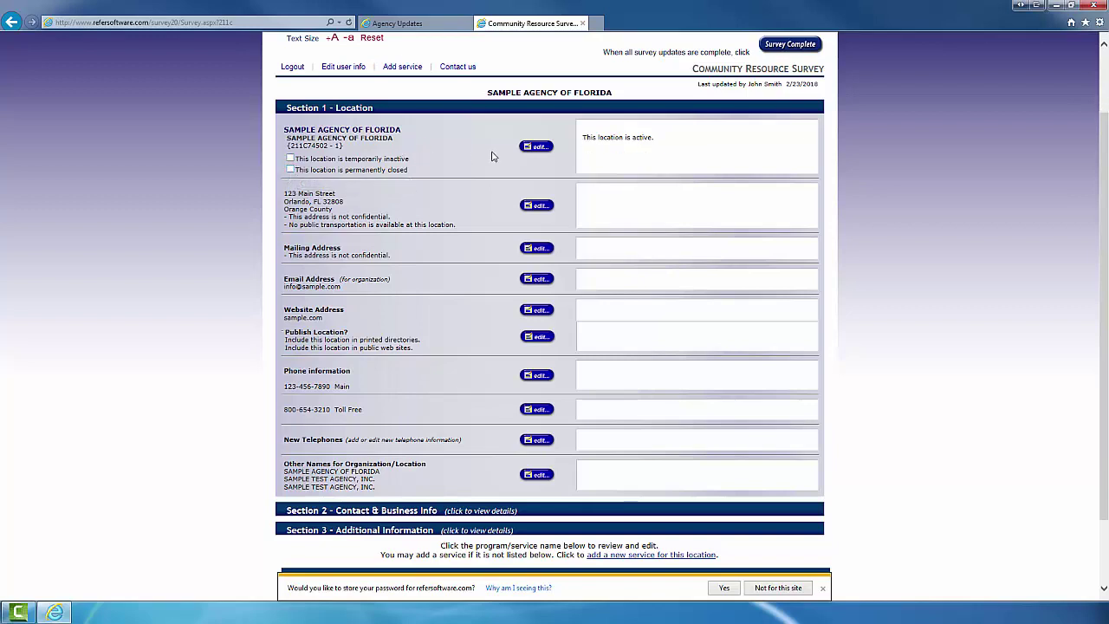
left_click(535, 148)
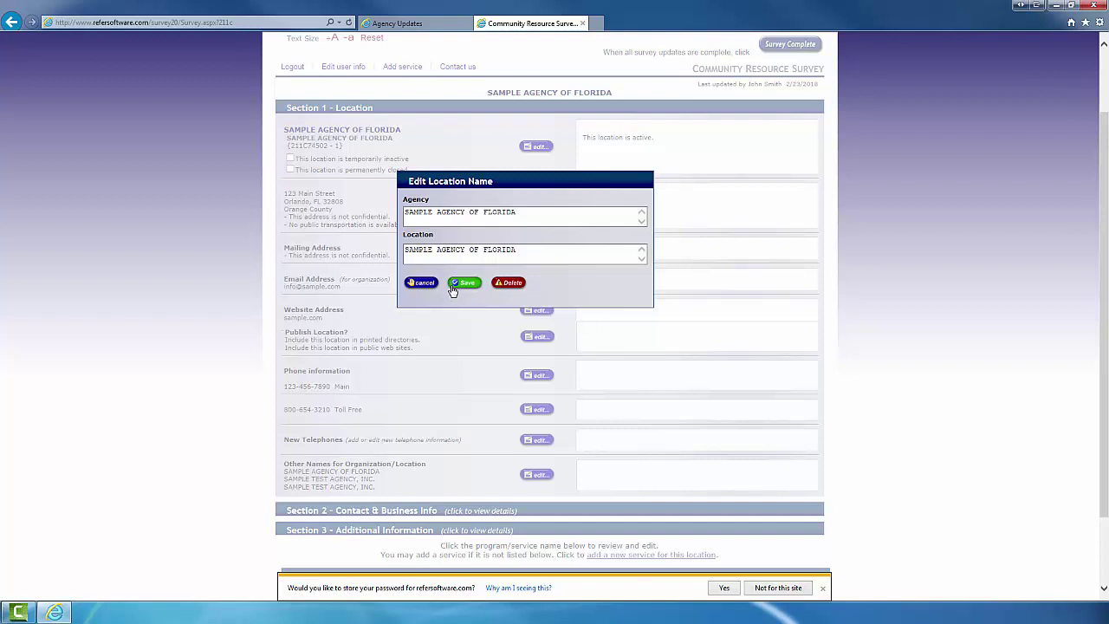
left_click(423, 284)
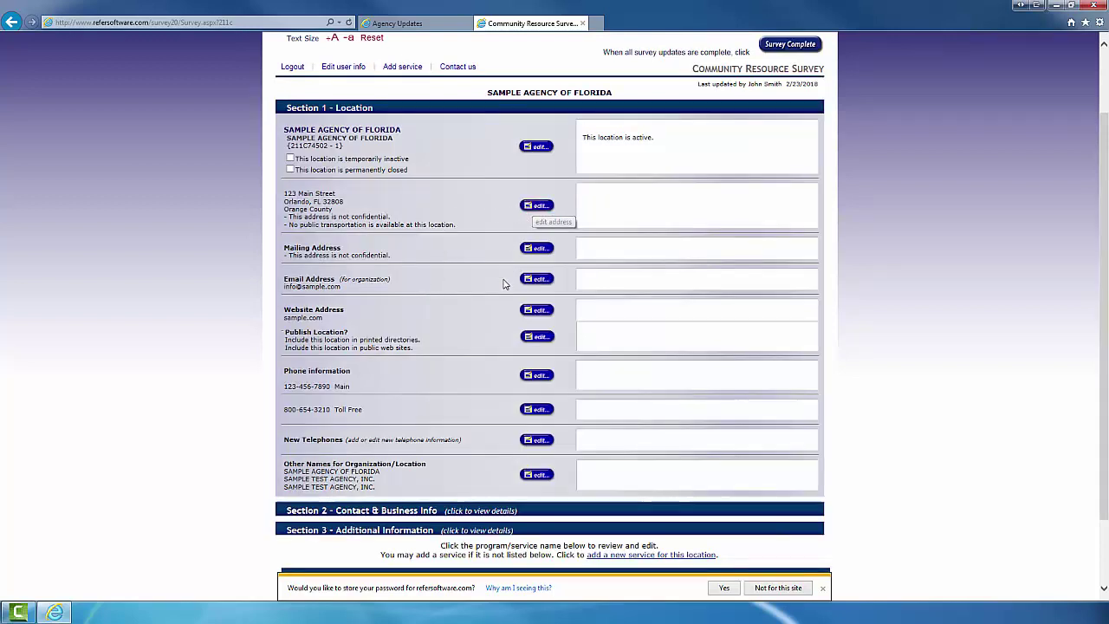
left_click(537, 312)
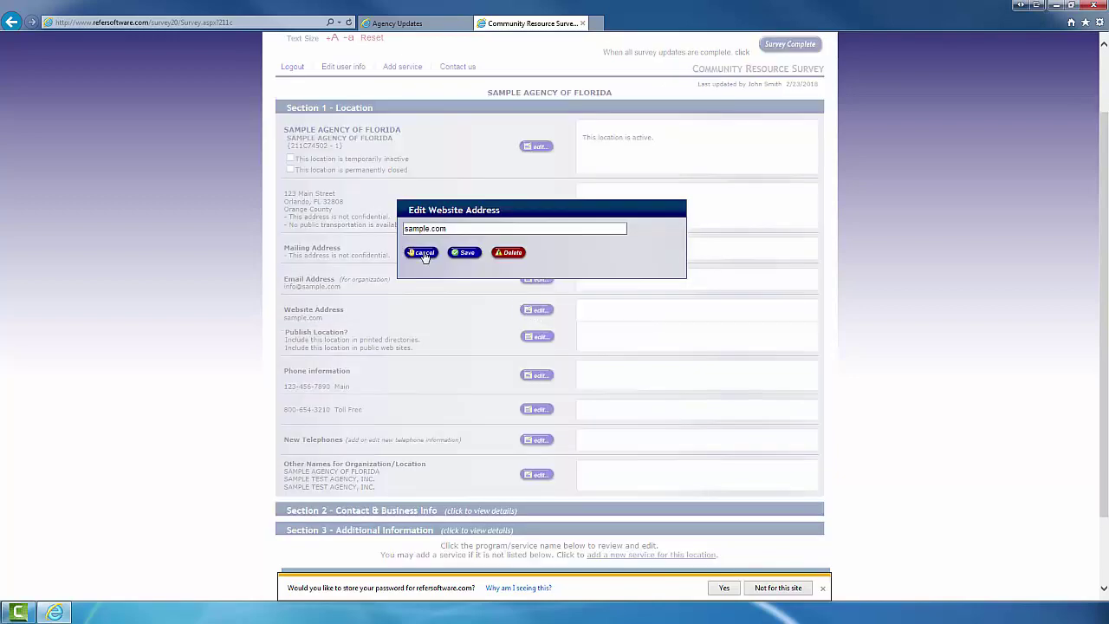
left_click(422, 253)
left_click(537, 336)
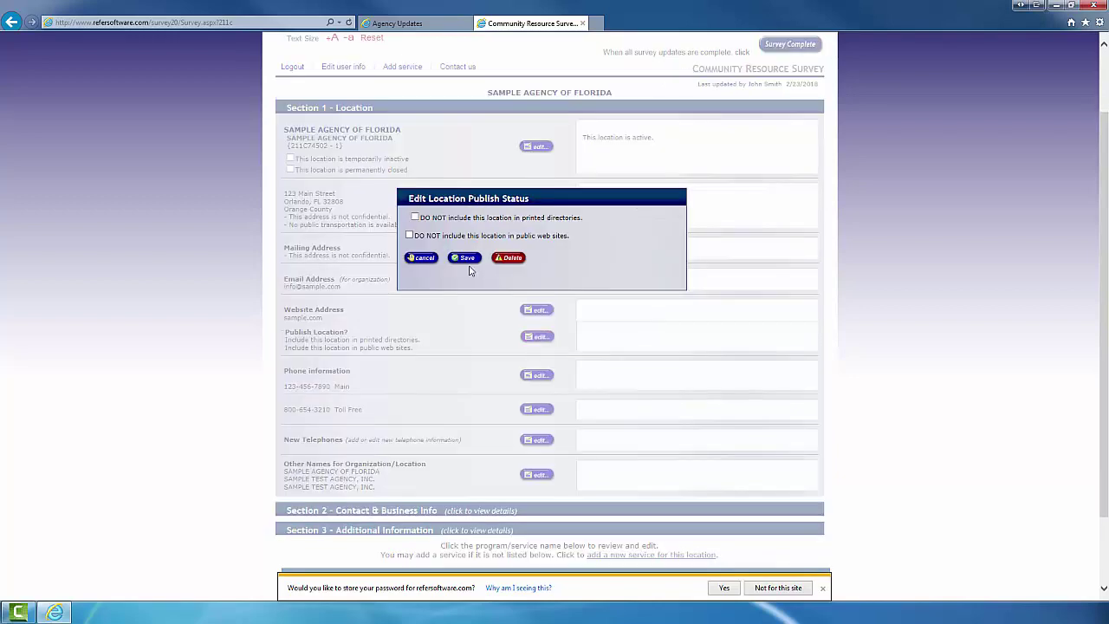
left_click(424, 258)
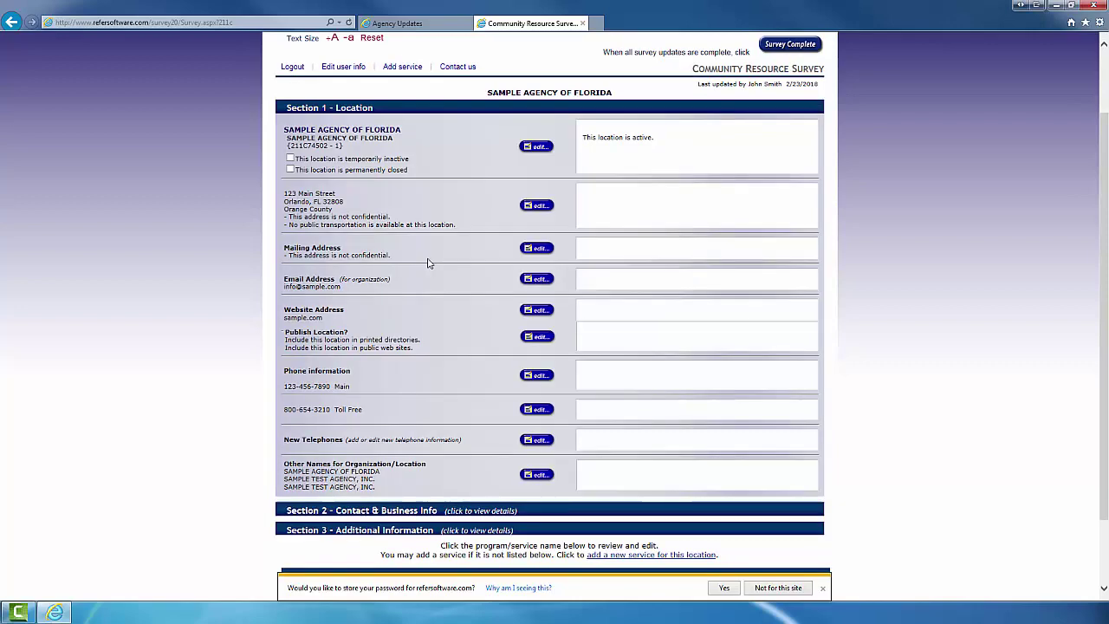
left_click(537, 279)
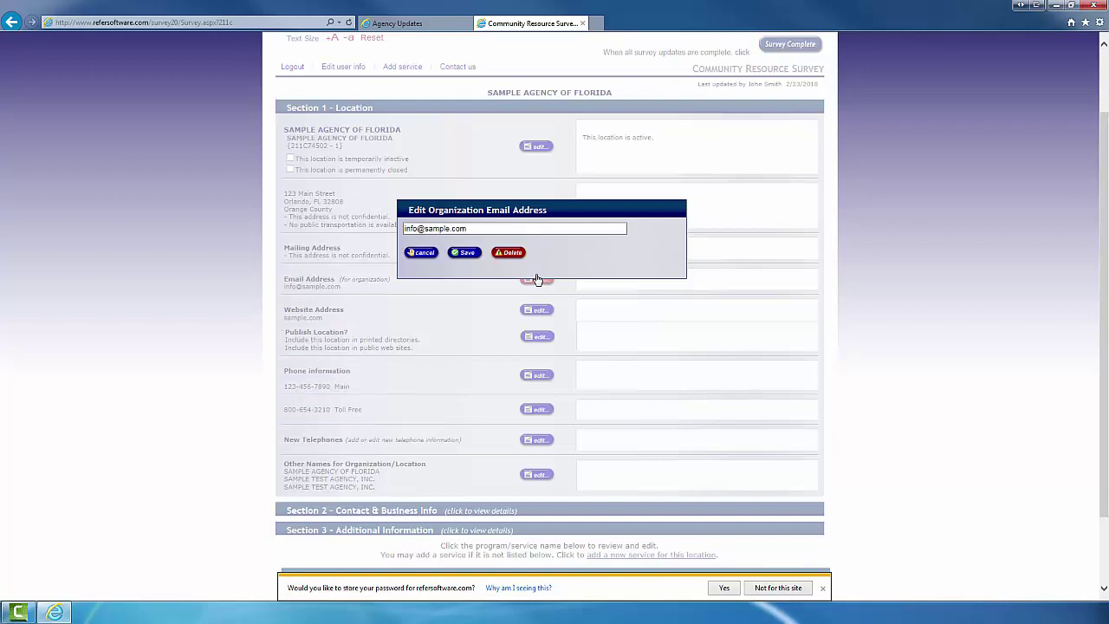
Keep the organization e-mail unchanged and re-save the Toll Free number with type Toll Free
left_click(422, 254)
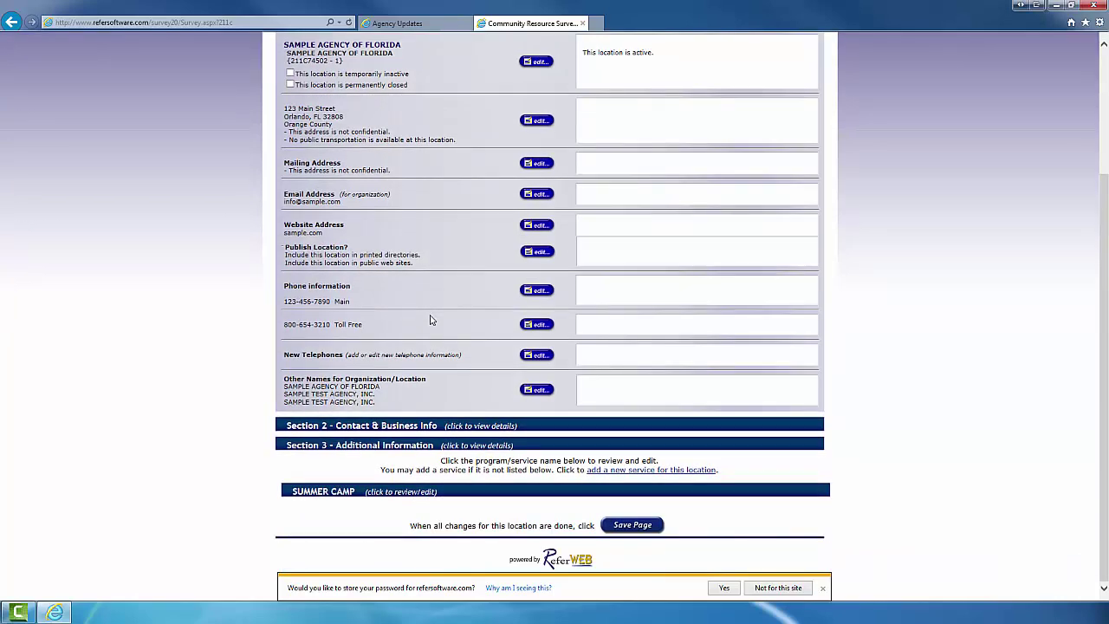
left_click(531, 327)
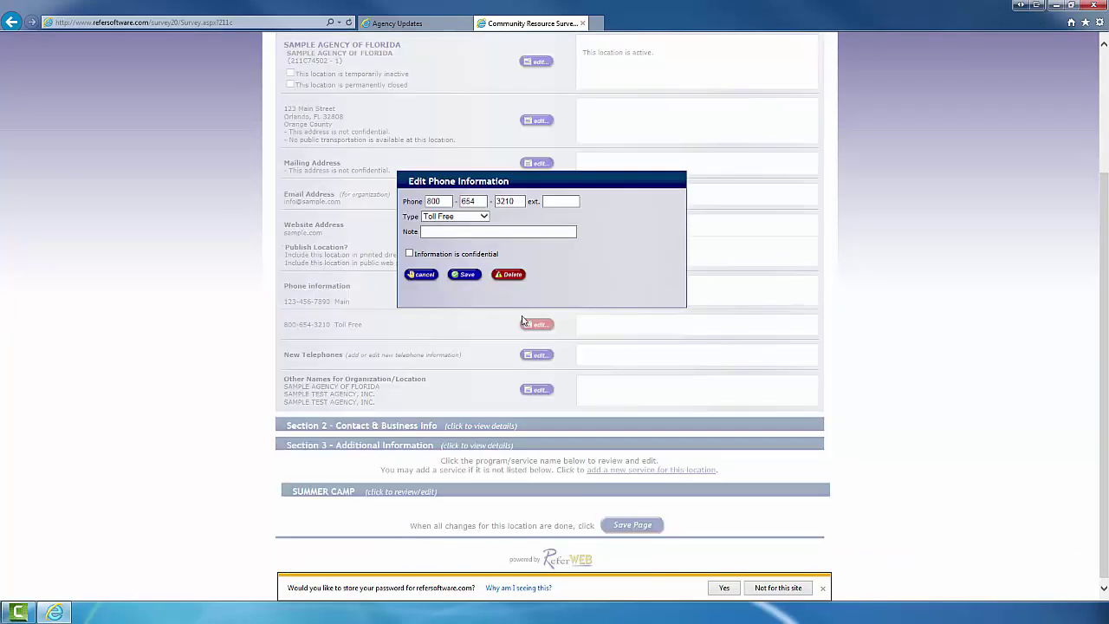
left_click(484, 217)
left_click(486, 218)
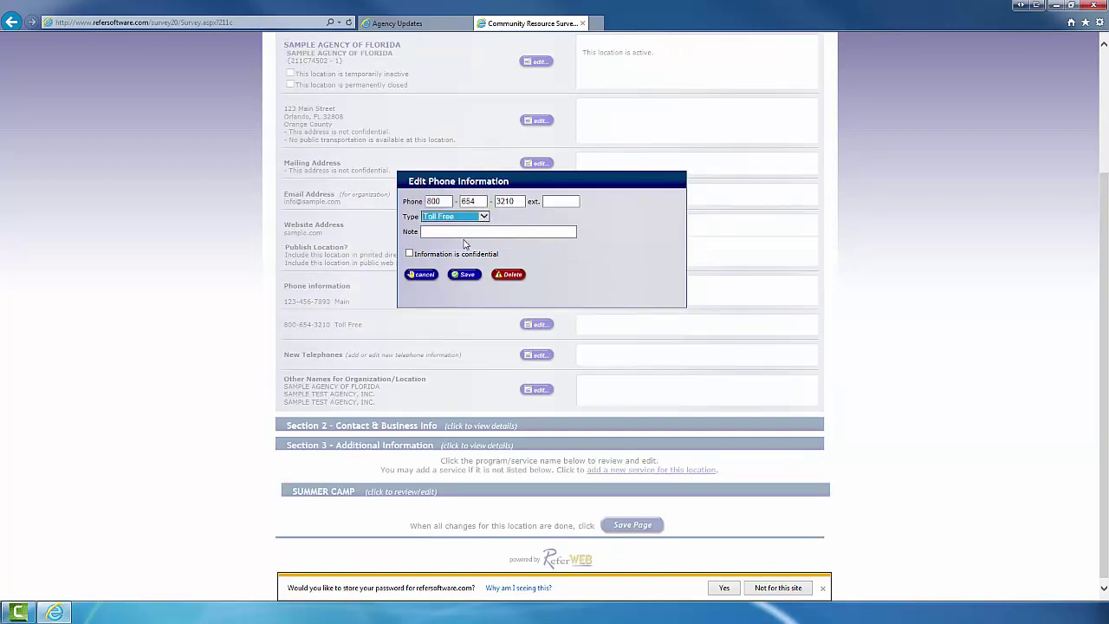
left_click(423, 275)
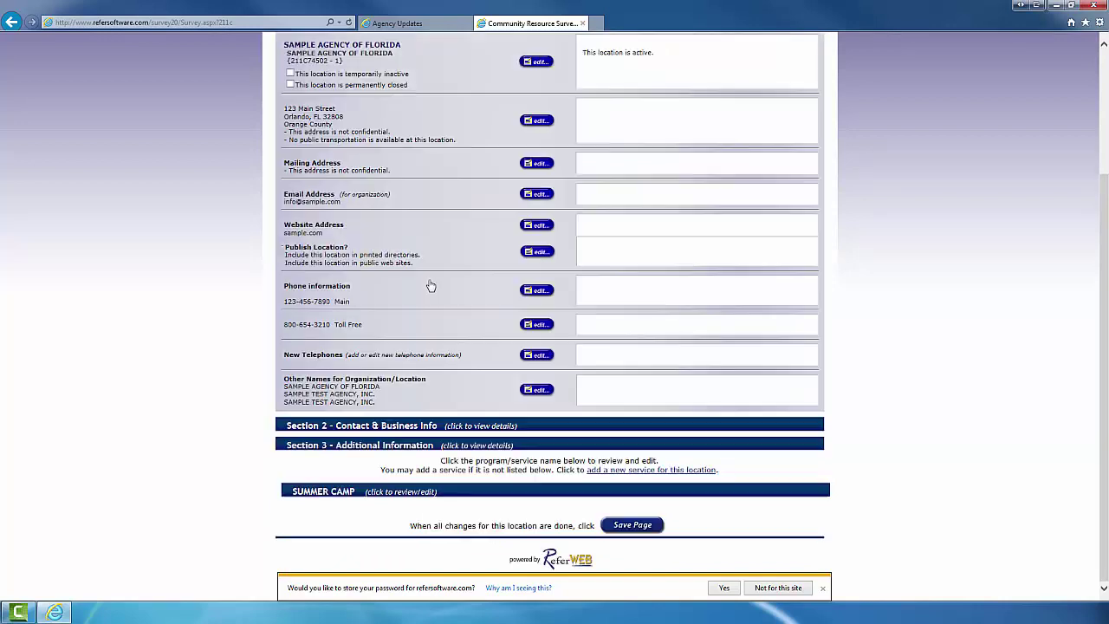
Re-save the main phone number with its type kept as Main
left_click(536, 291)
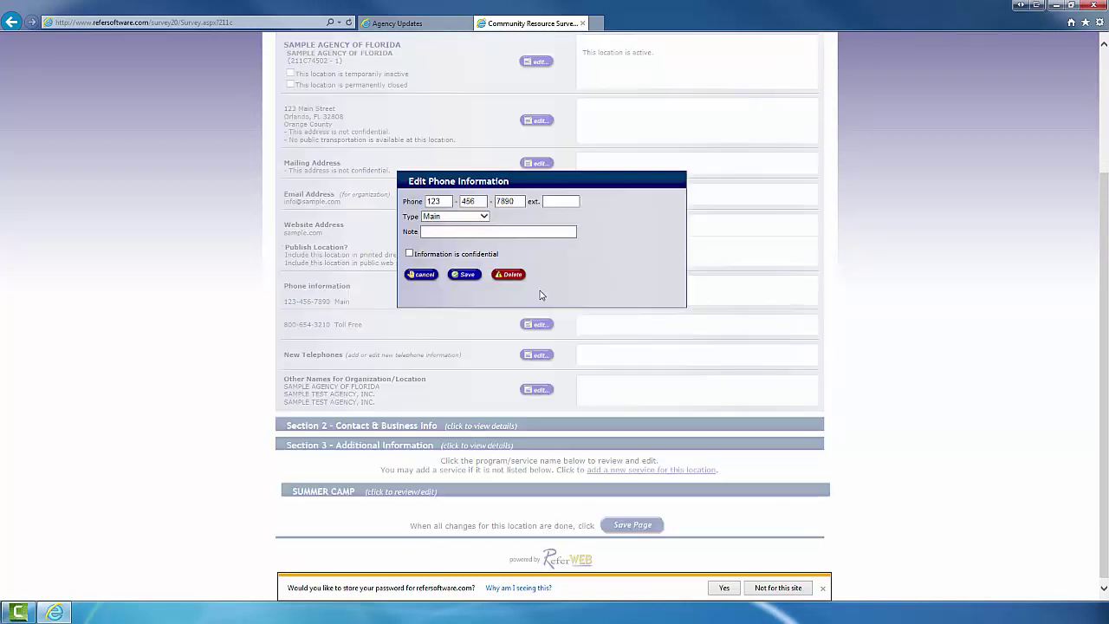
left_click(452, 216)
left_click(451, 226)
left_click(464, 275)
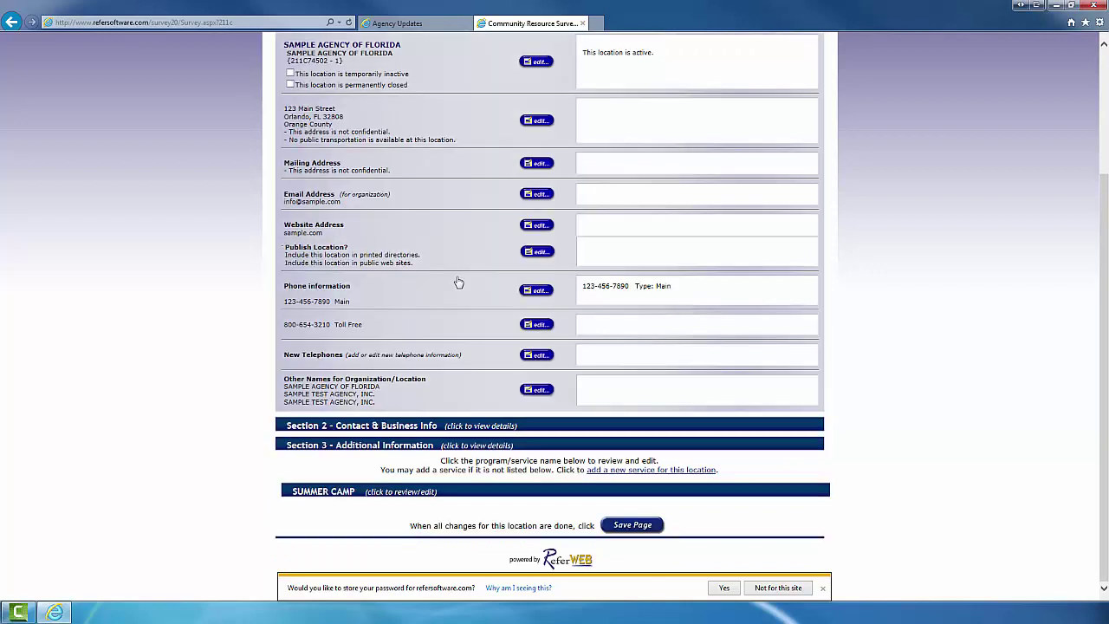
left_click_drag(658, 287, 579, 289)
left_click(620, 298)
Expand Section 2 and re-save the Administrator's details unchanged
left_click(450, 427)
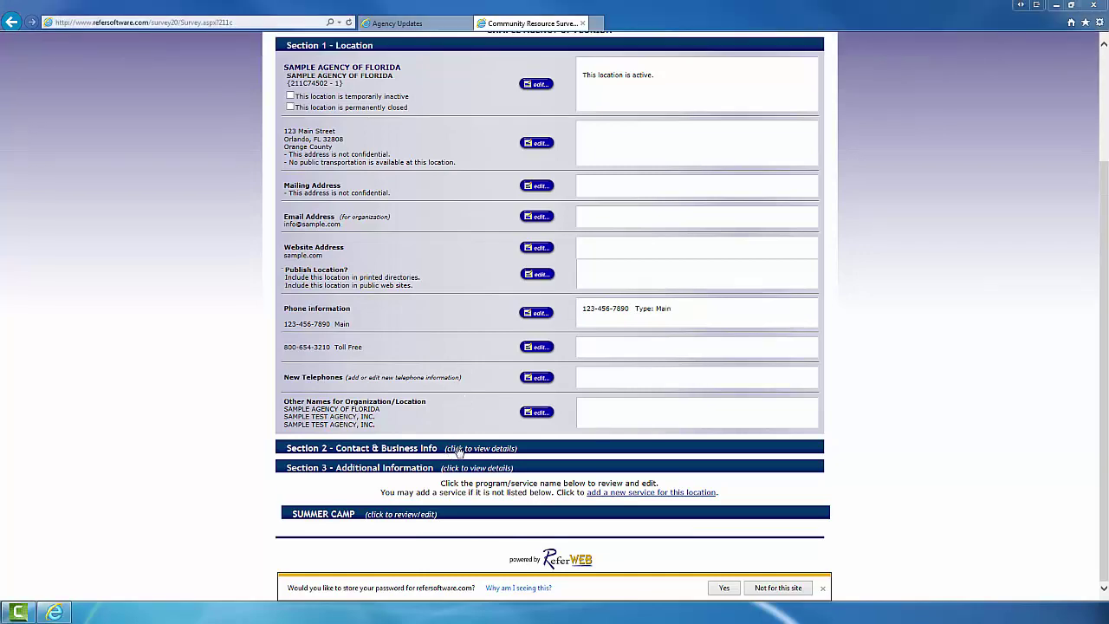
scroll(423, 449, "down", 1)
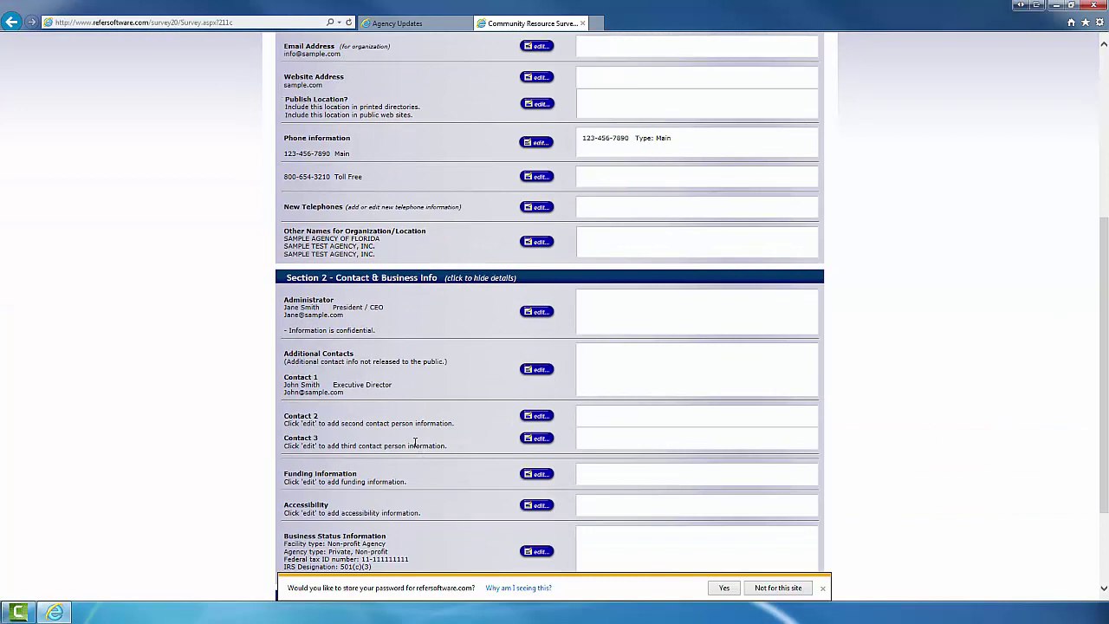
left_click(535, 312)
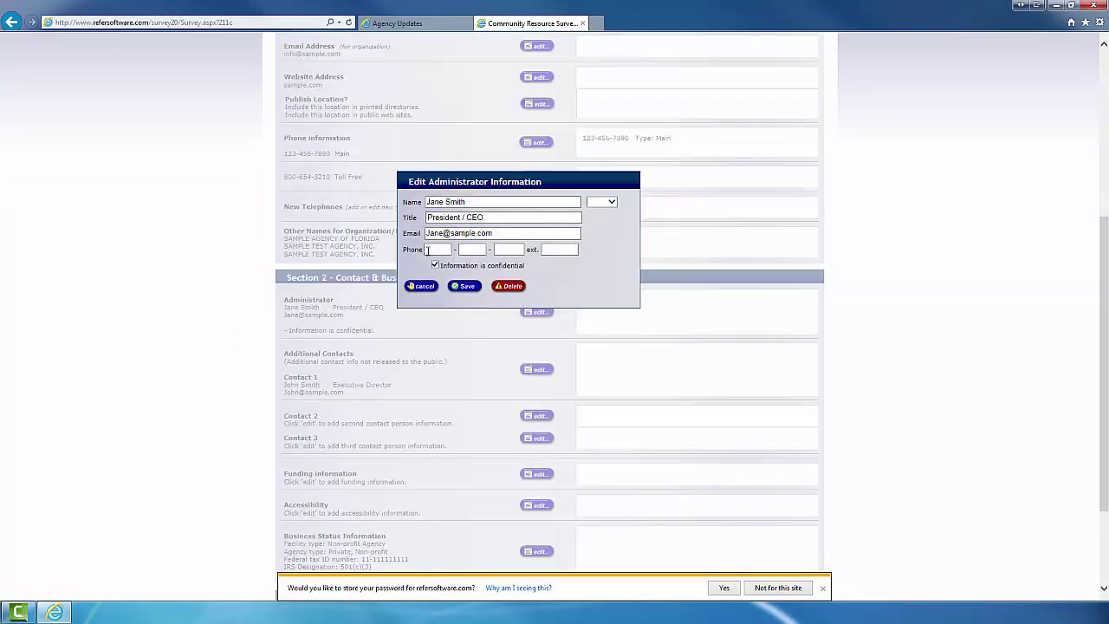
left_click(456, 289)
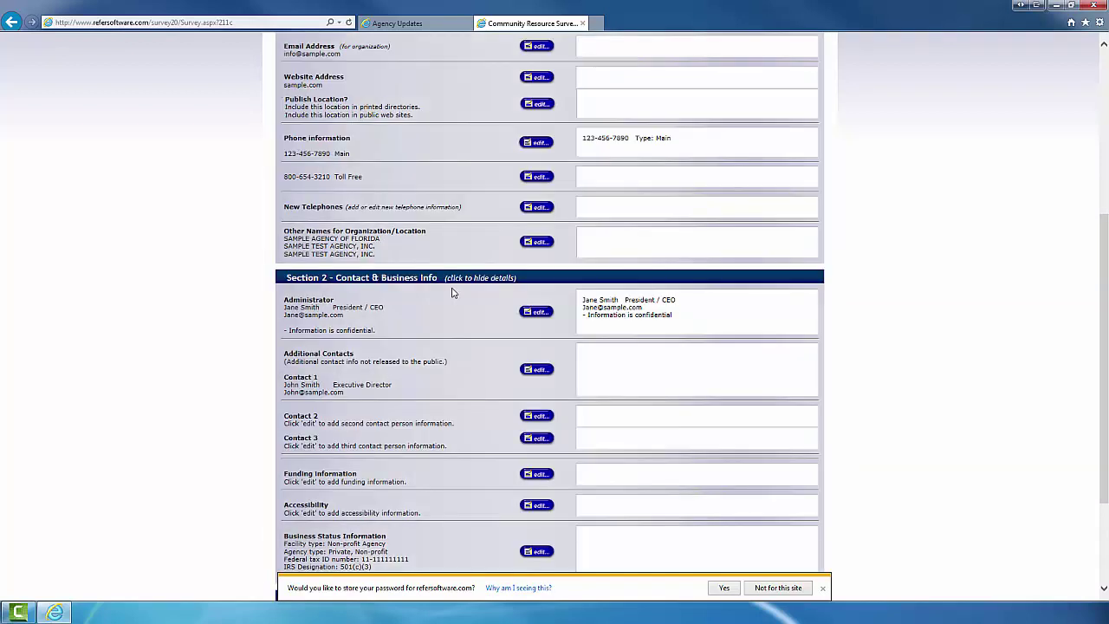
Add a phone number to Contact 1 and save it
left_click(535, 370)
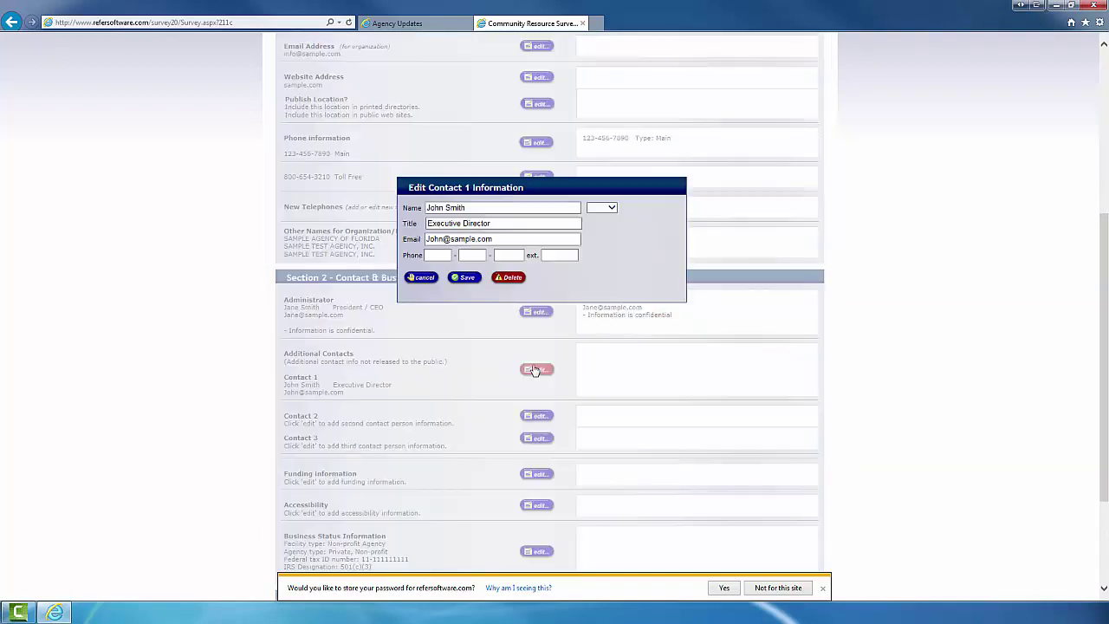
left_click(435, 257)
type("123 - 456 - 7891")
left_click(466, 279)
scroll(398, 379, "down", 2)
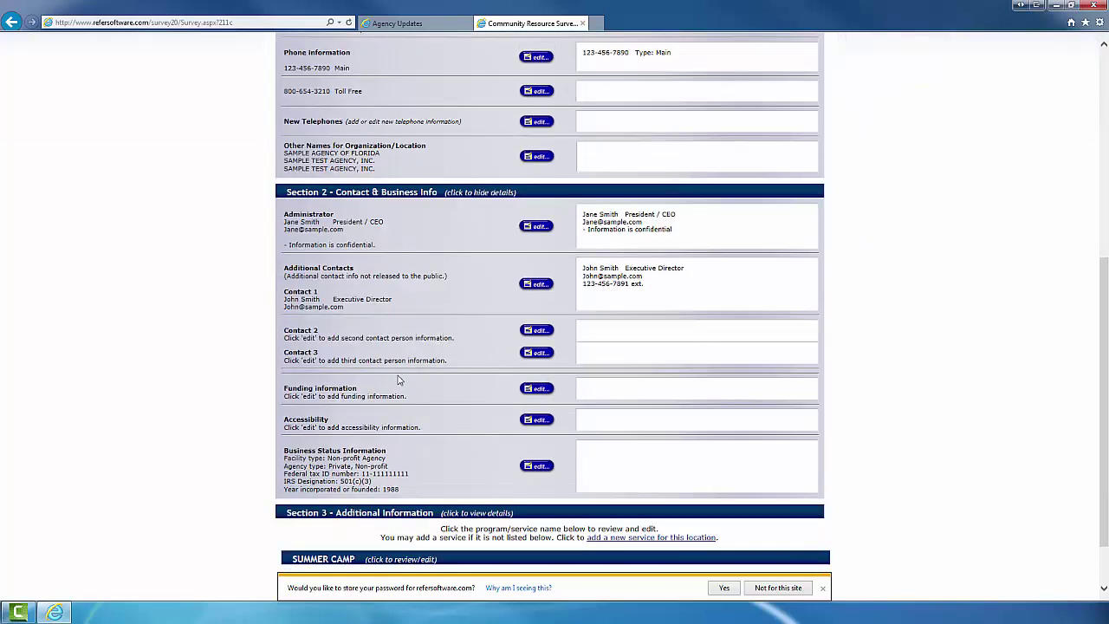
Reopen Contact 1's details, check the name suffix choices, and close without changes
scroll(398, 379, "down", 2)
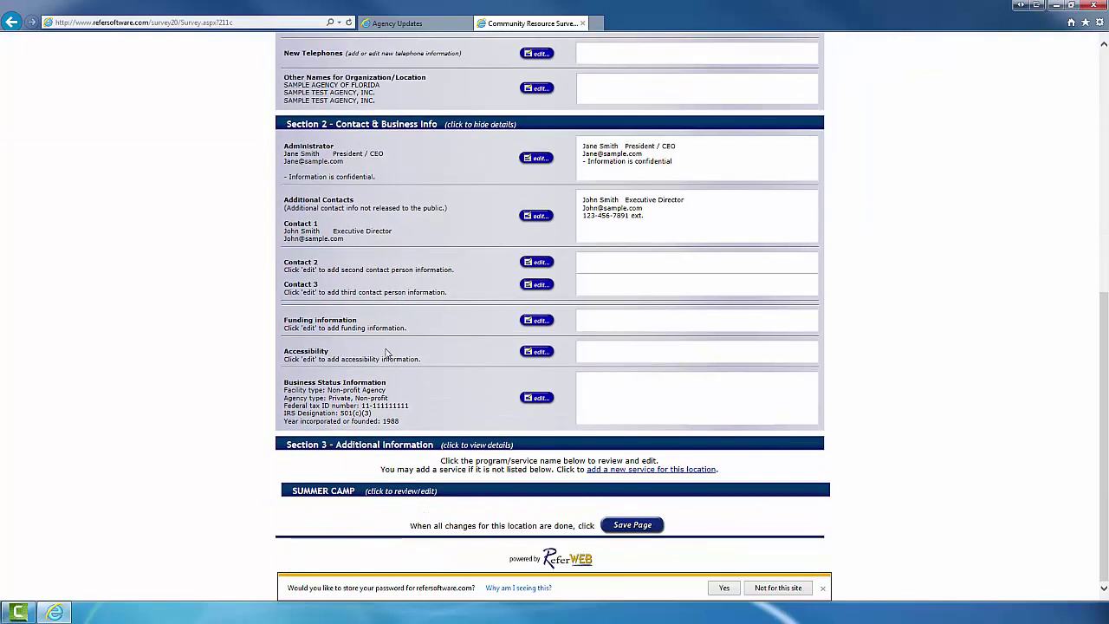
left_click(538, 217)
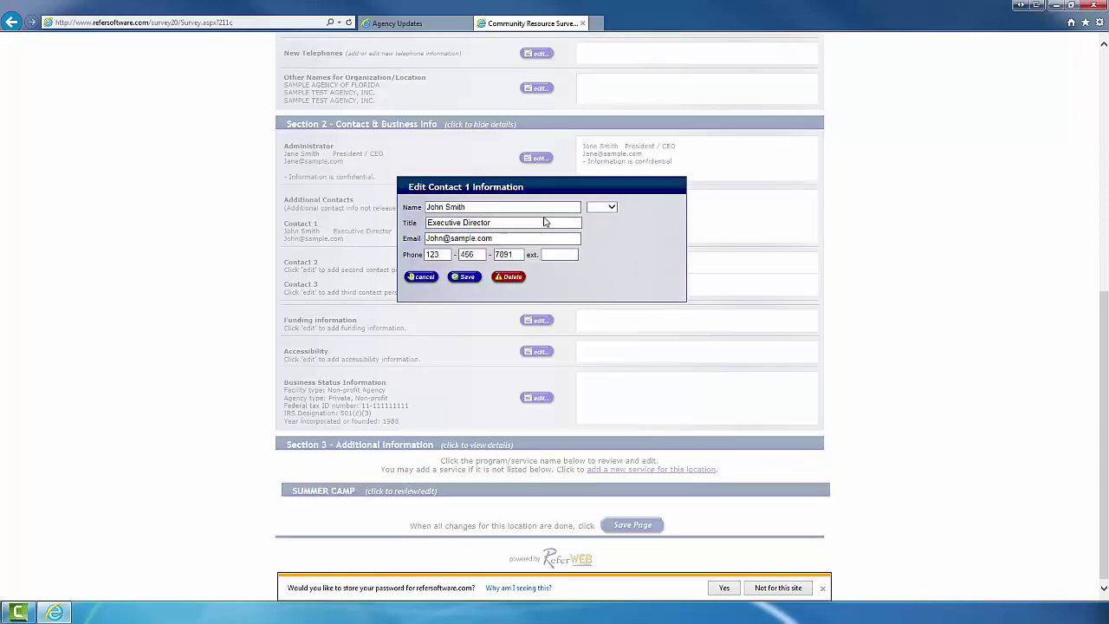
left_click(609, 208)
left_click(610, 208)
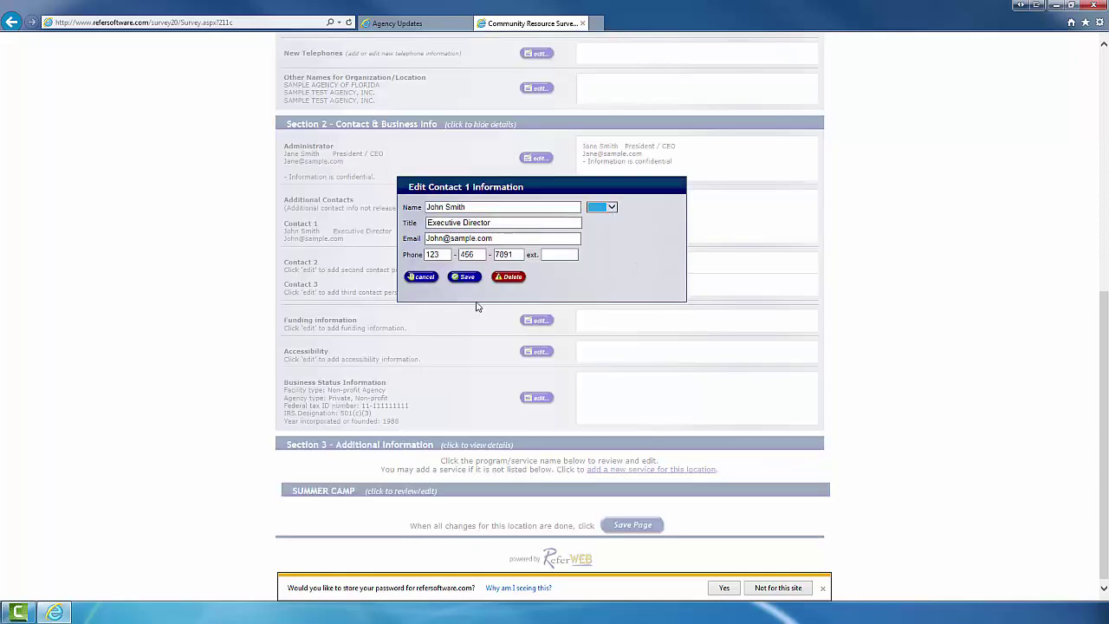
left_click(425, 277)
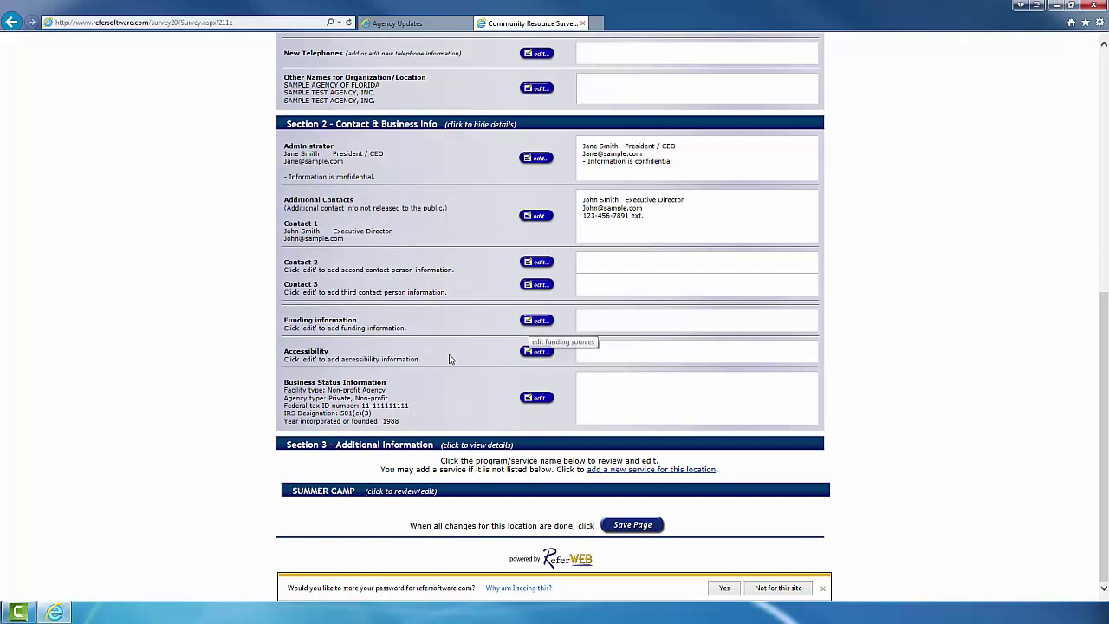
Set accessibility to Public Parking Available, Elevators and Full Wheelchair Access
left_click(530, 352)
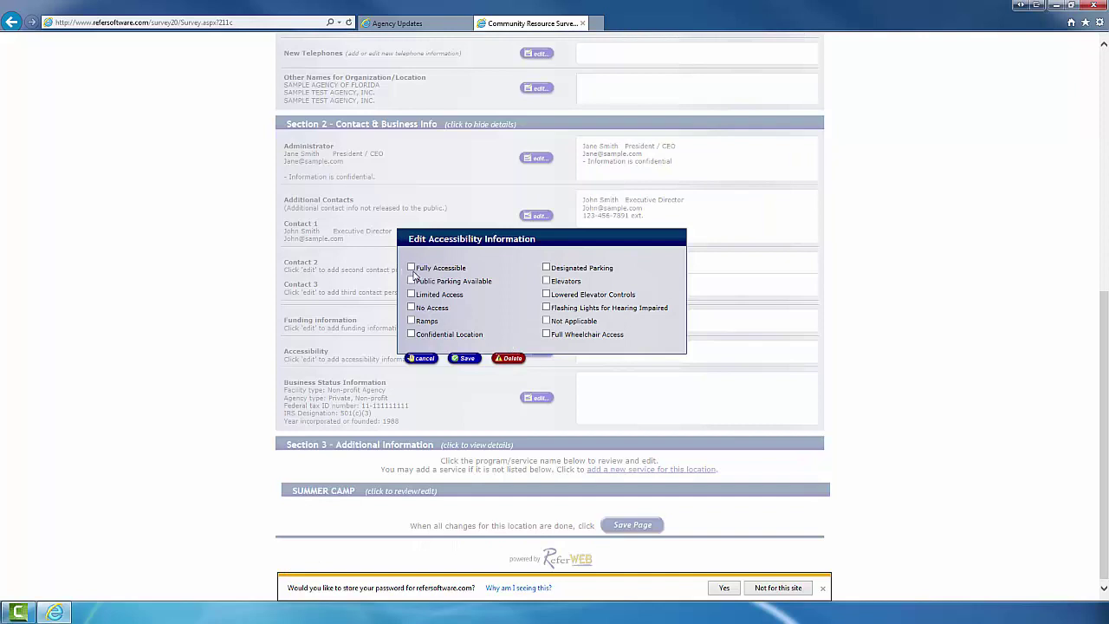
left_click(411, 282)
left_click(547, 280)
left_click(546, 334)
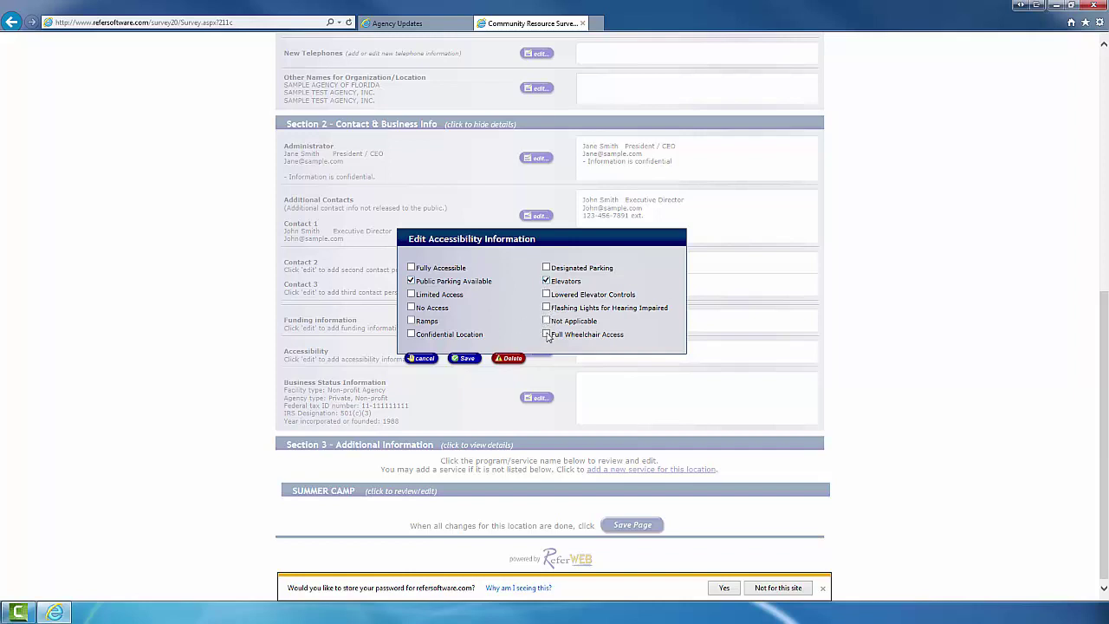
left_click(465, 359)
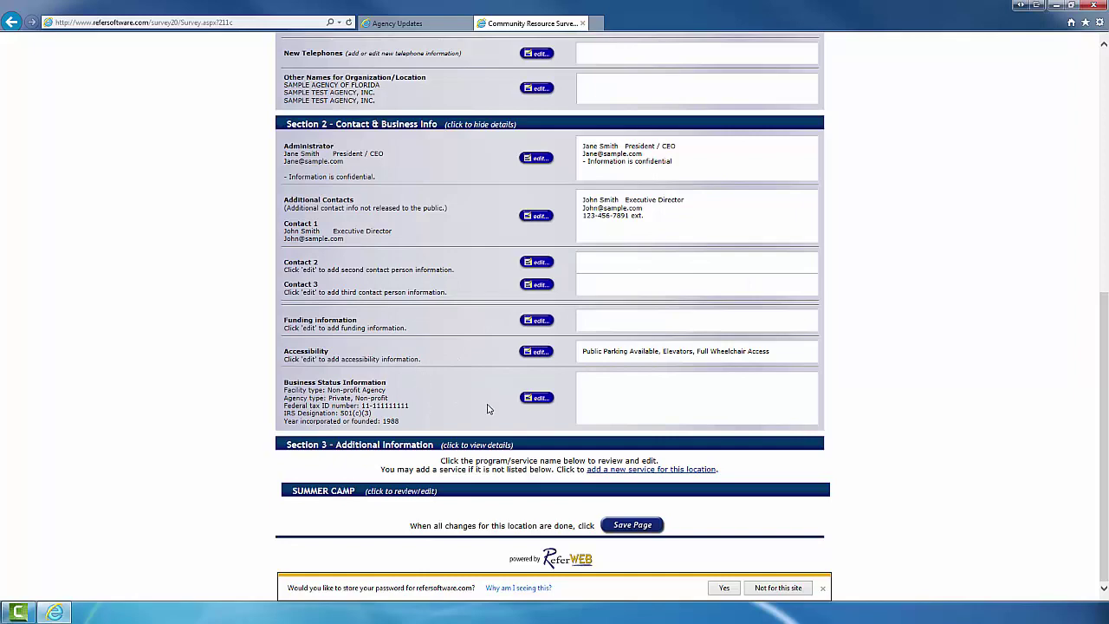
left_click(528, 400)
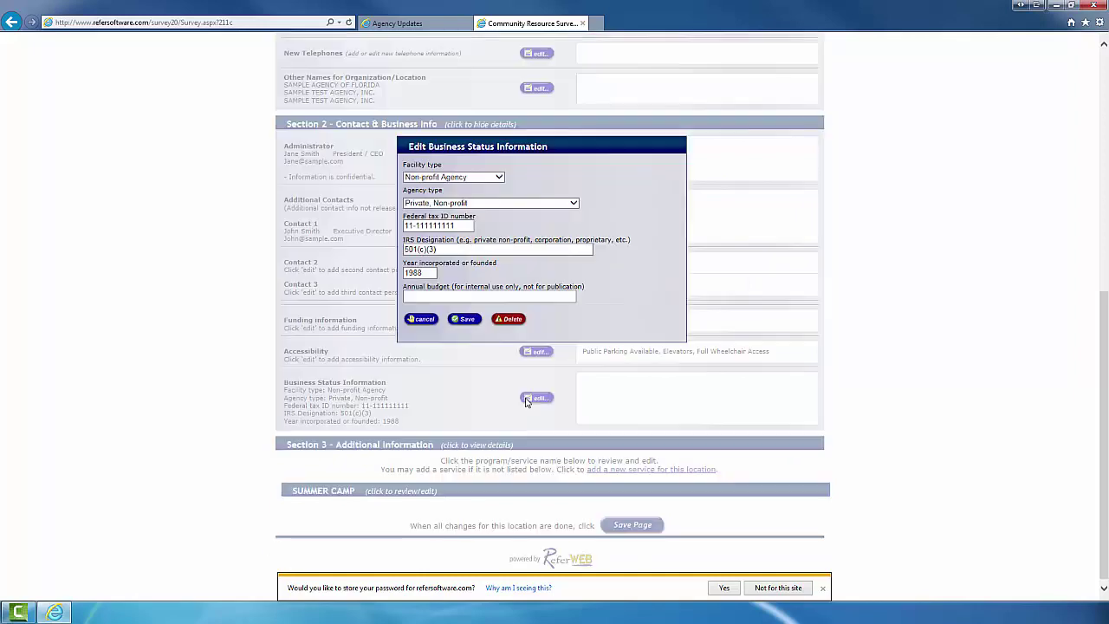
Save the business status (Non-profit Agency, Private, 501(c)(3), founded 1988) and expand Section 3
left_click(465, 319)
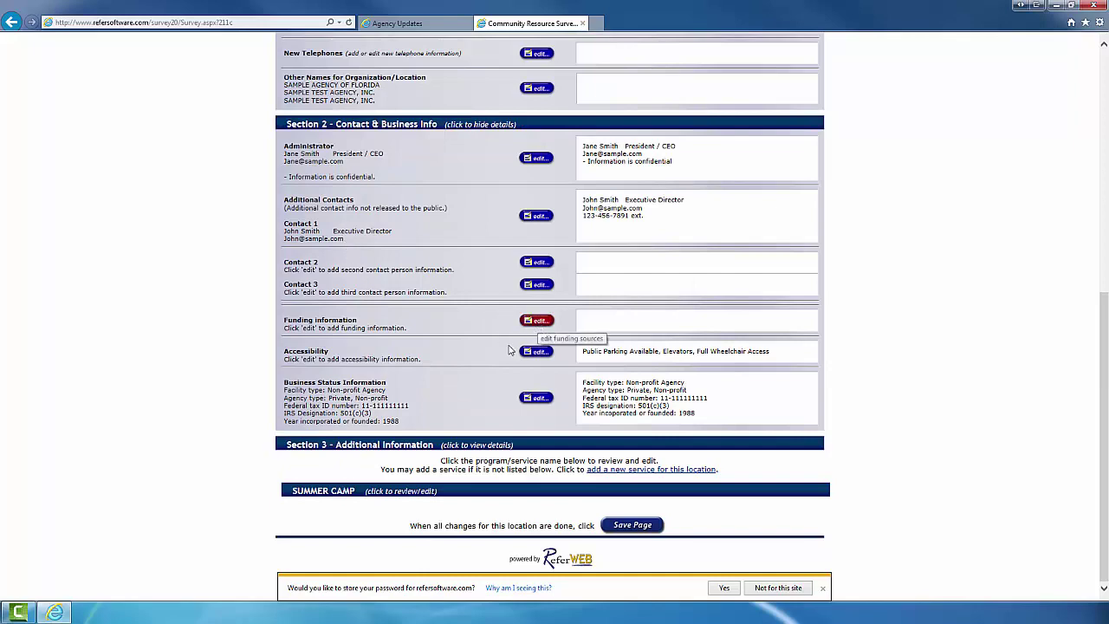
left_click(448, 446)
scroll(441, 464, "down", 3)
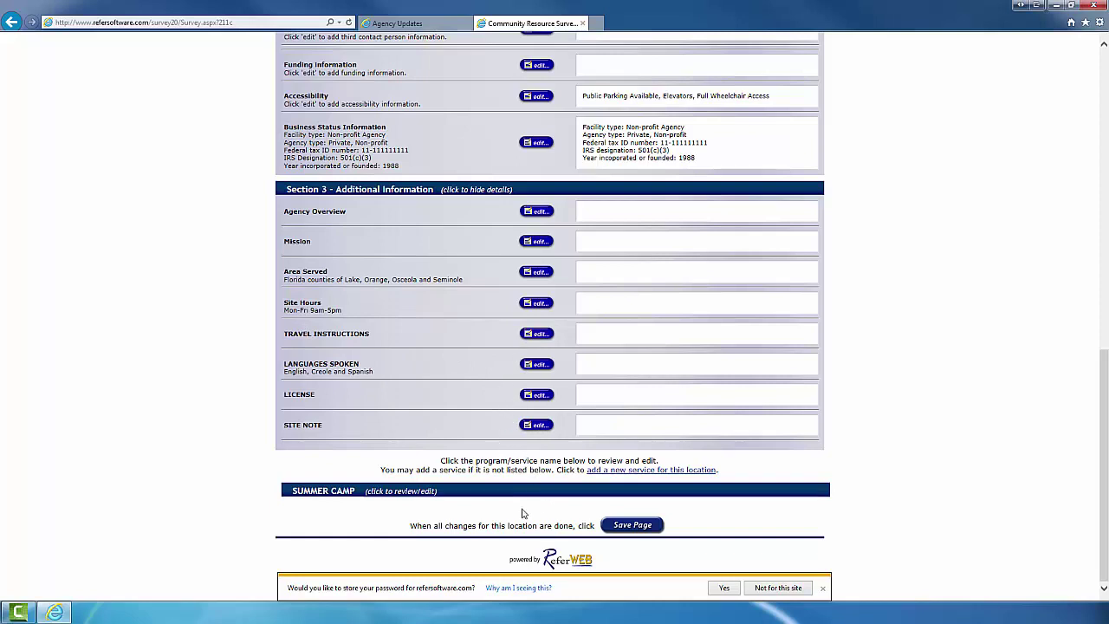
Open the SUMMER CAMP program and re-save its program name unchanged
left_click(393, 496)
scroll(391, 500, "down", 4)
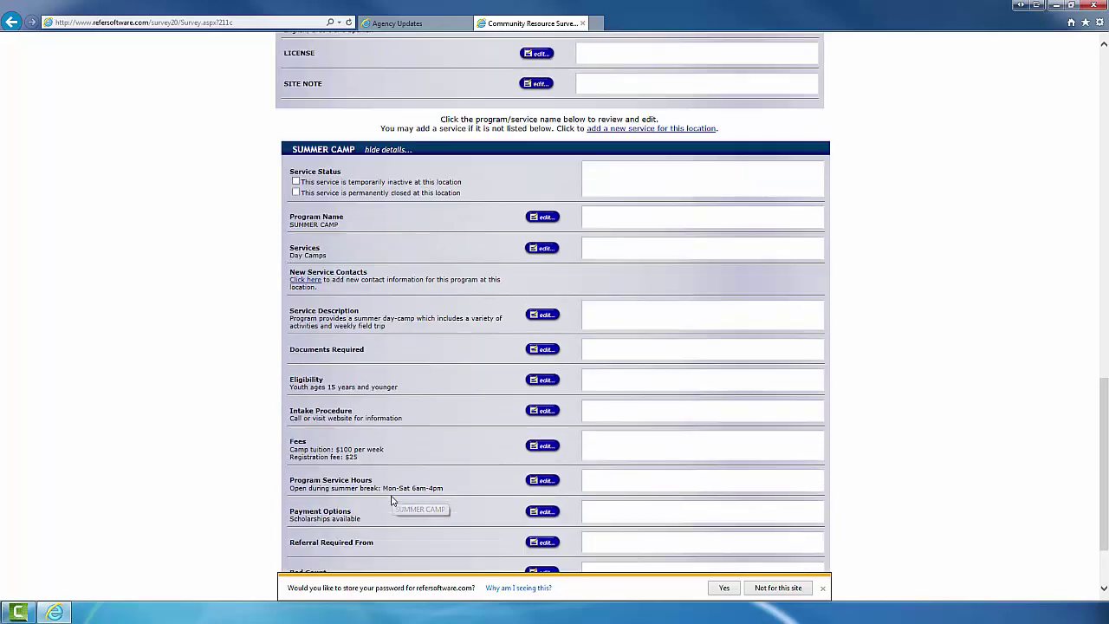
scroll(390, 498, "down", 1)
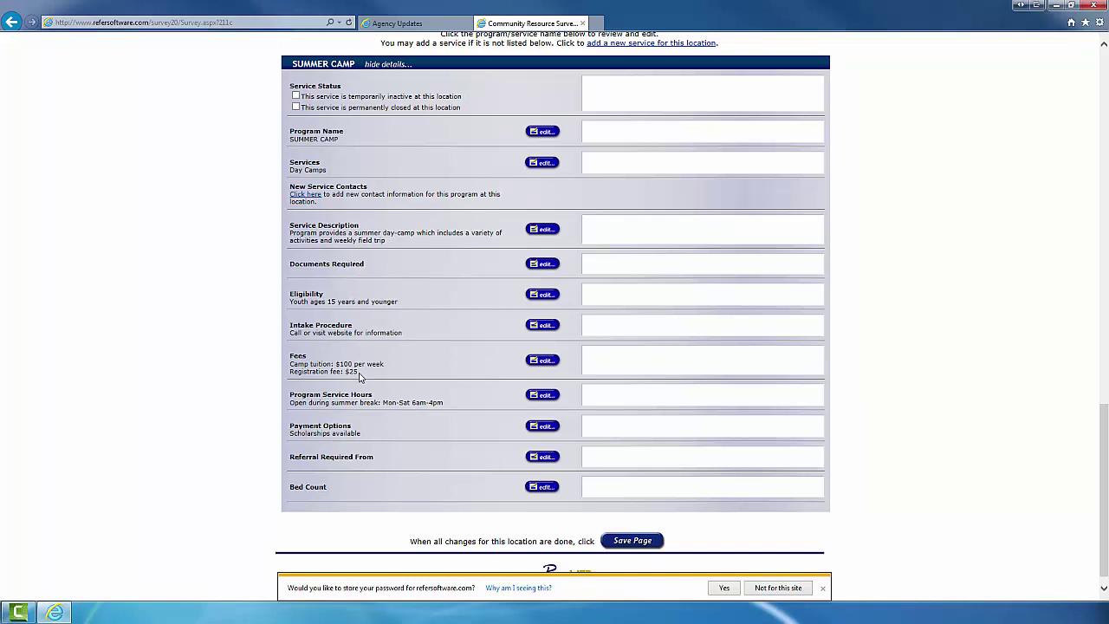
scroll(361, 378, "down", 1)
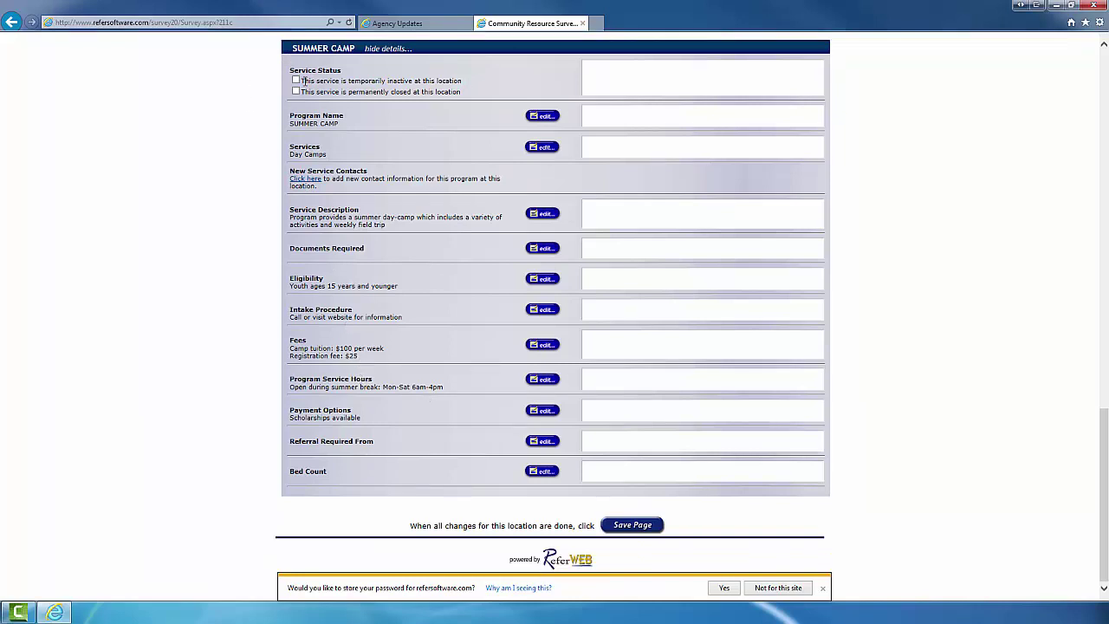
left_click(542, 117)
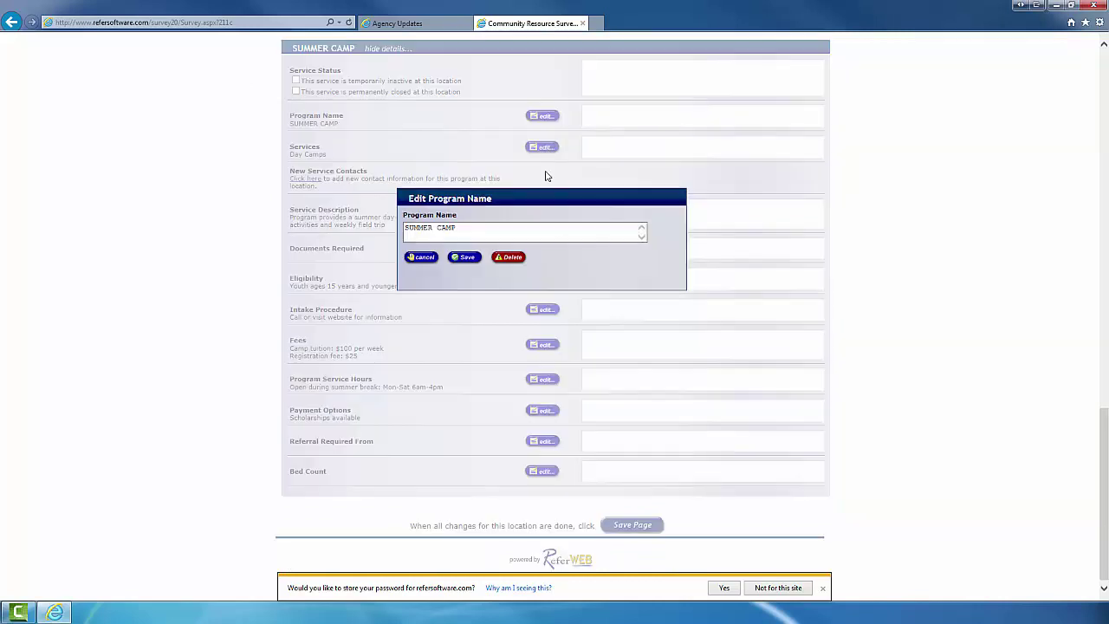
left_click(462, 260)
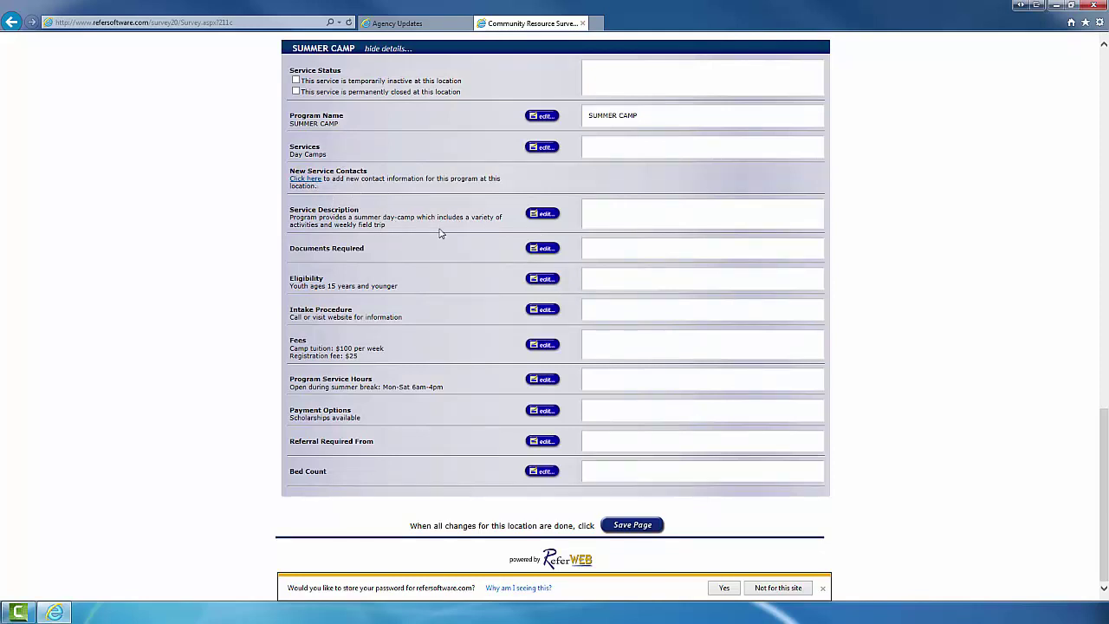
Re-save the service description and set Referral Required From to 'No referral necessary.'
left_click(543, 215)
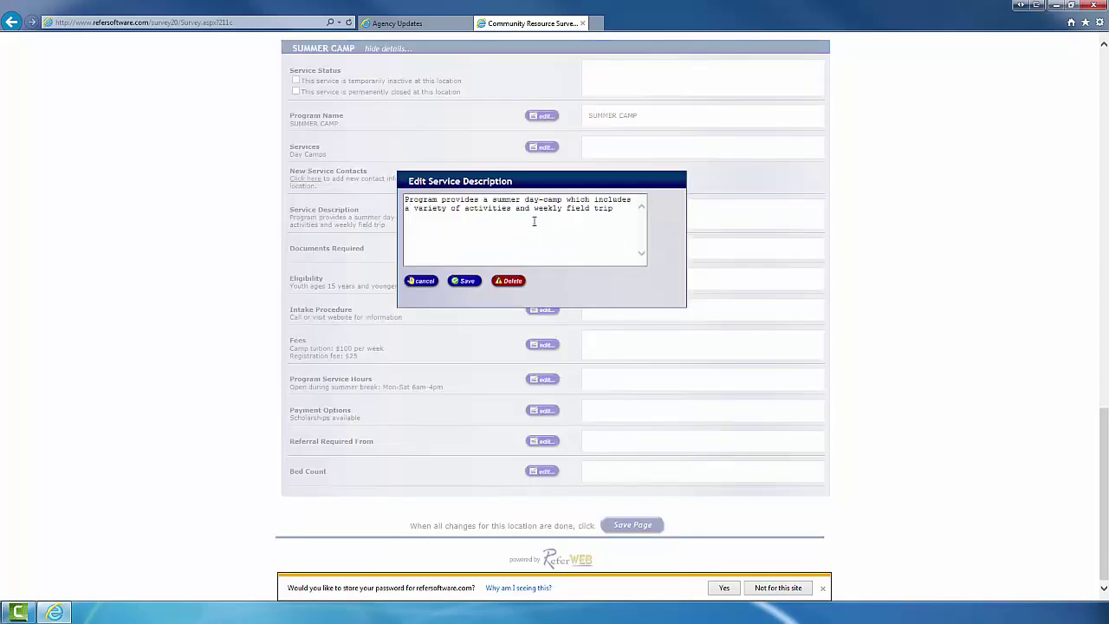
left_click(467, 281)
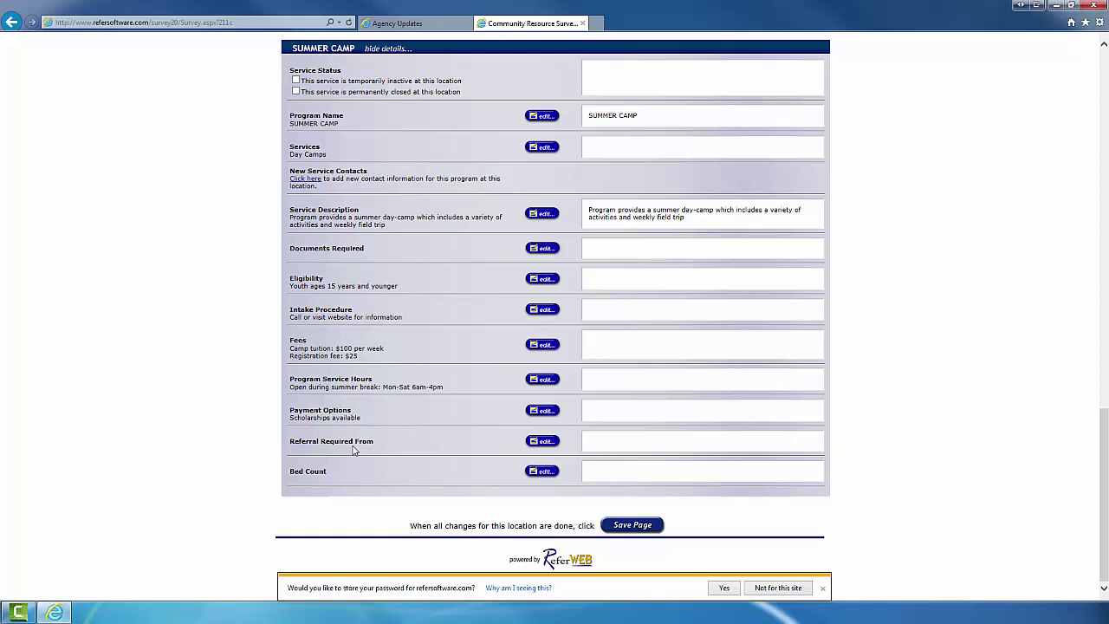
left_click(542, 441)
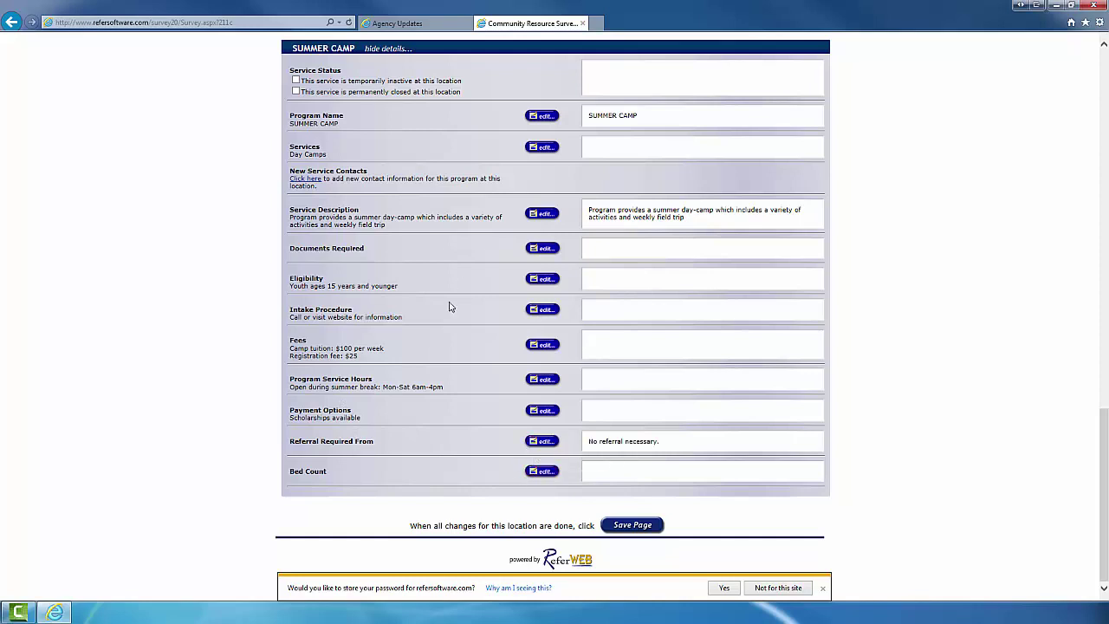
Save the Orlando location's page and confirm Yes to return to the location list
left_click(644, 526)
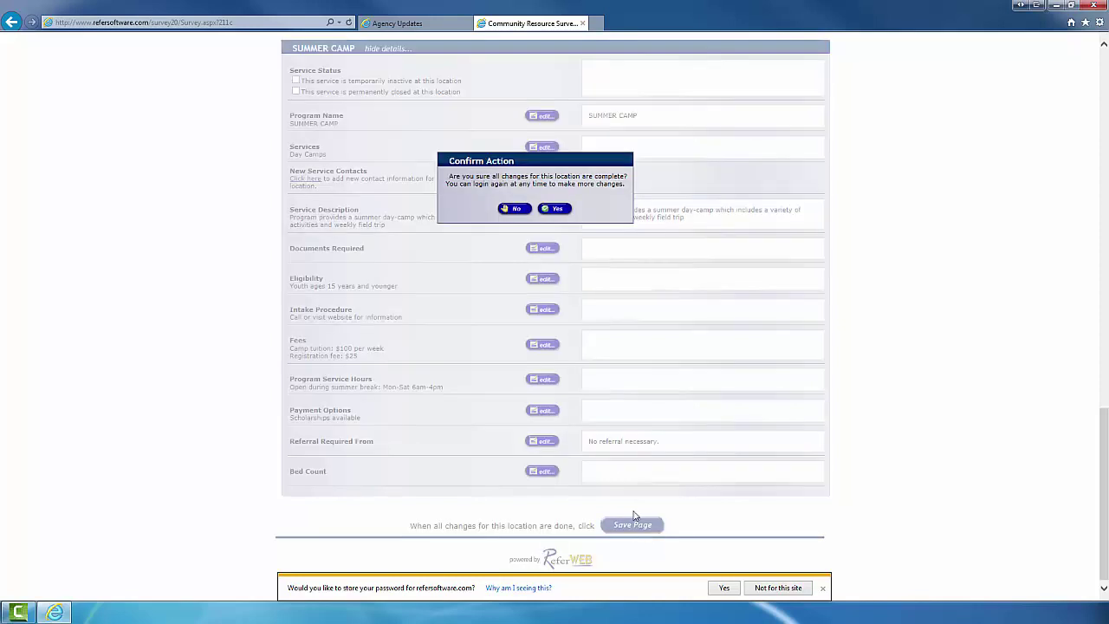
left_click(555, 211)
left_click(554, 214)
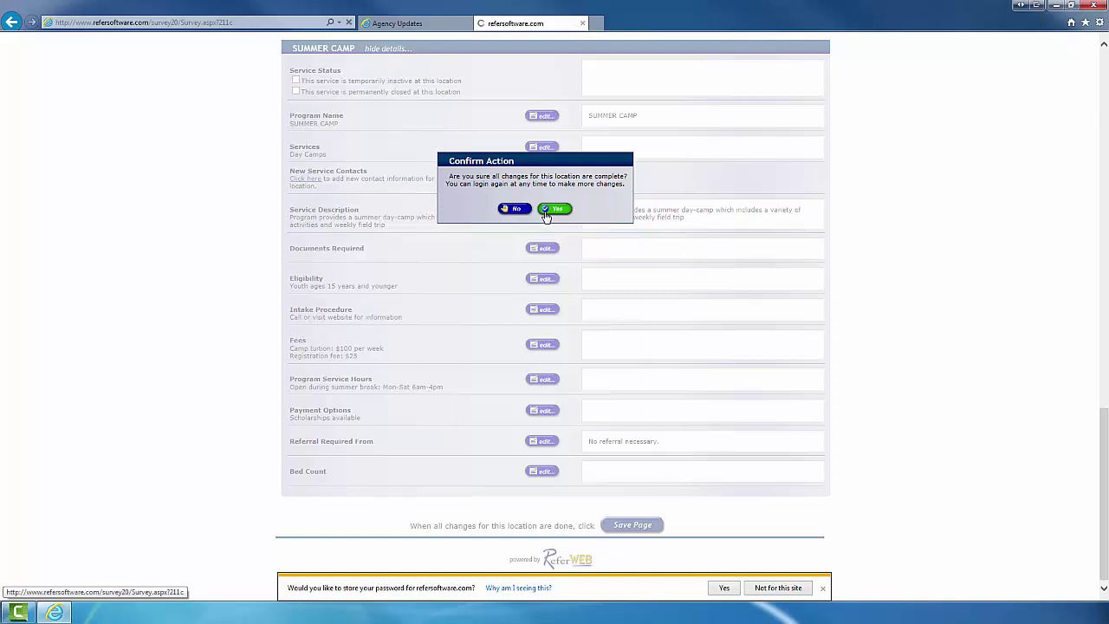
left_click(546, 217)
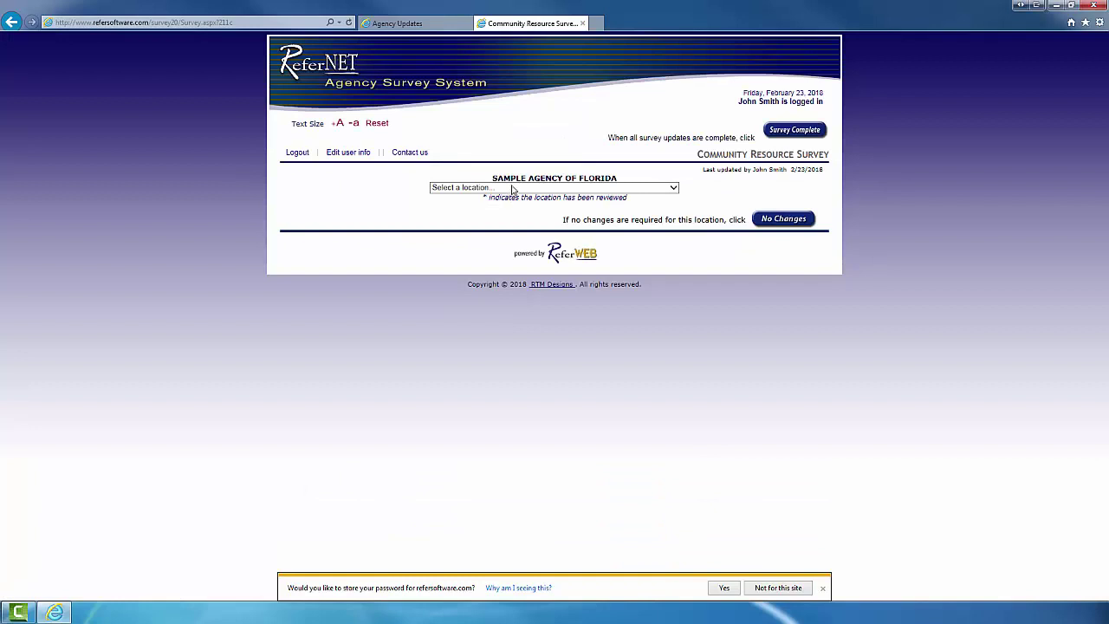
Open the Sarasota branch location's survey
left_click(512, 189)
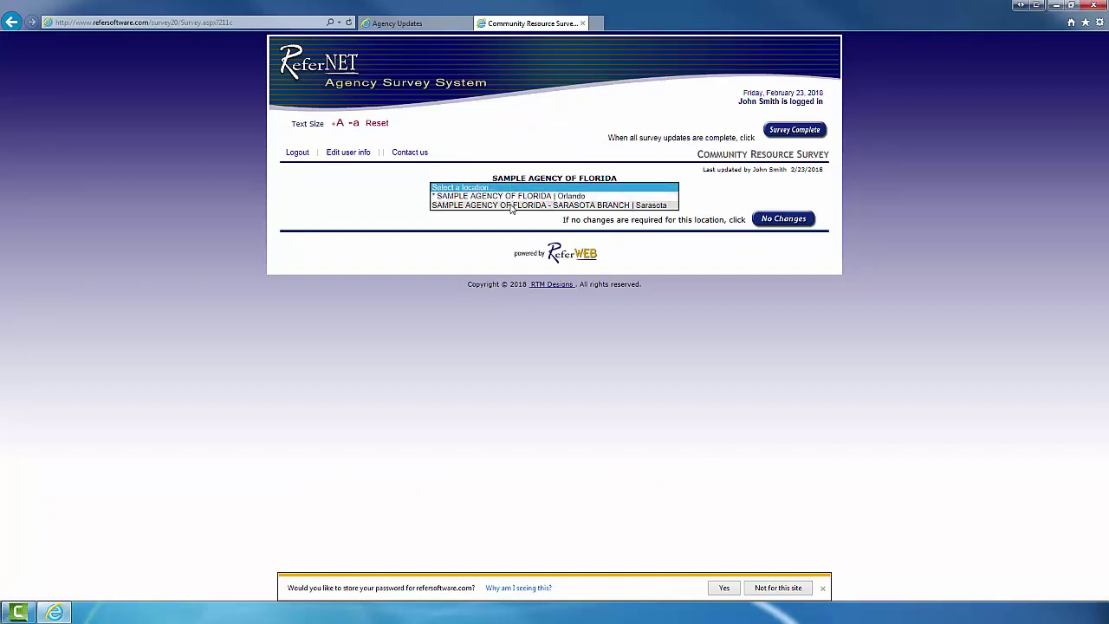
left_click(512, 205)
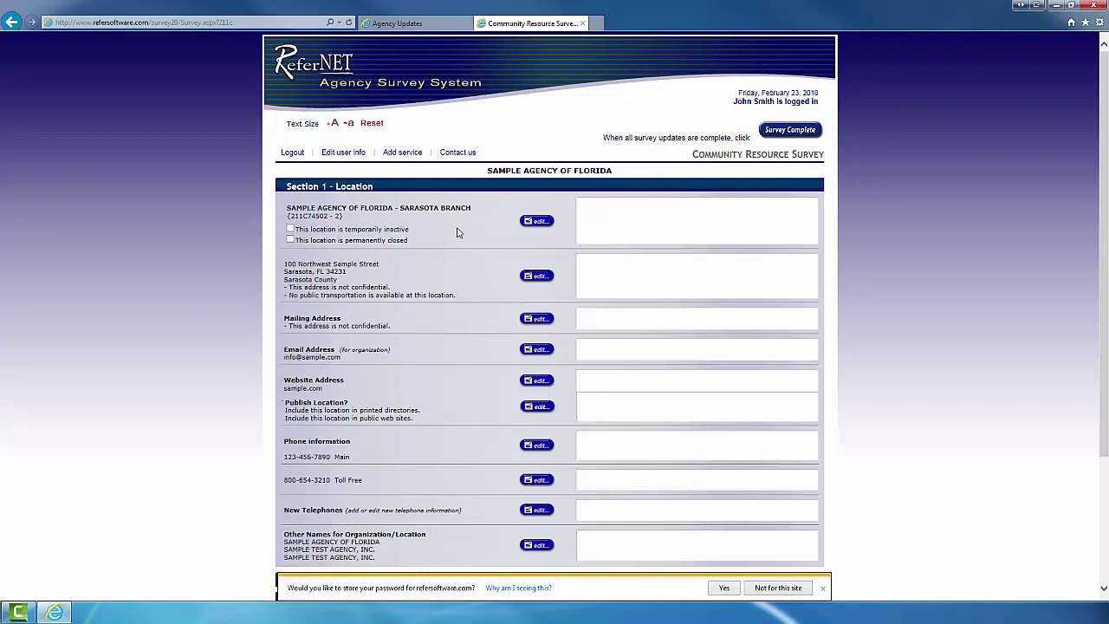
scroll(463, 299, "down", 4)
scroll(464, 299, "up", 4)
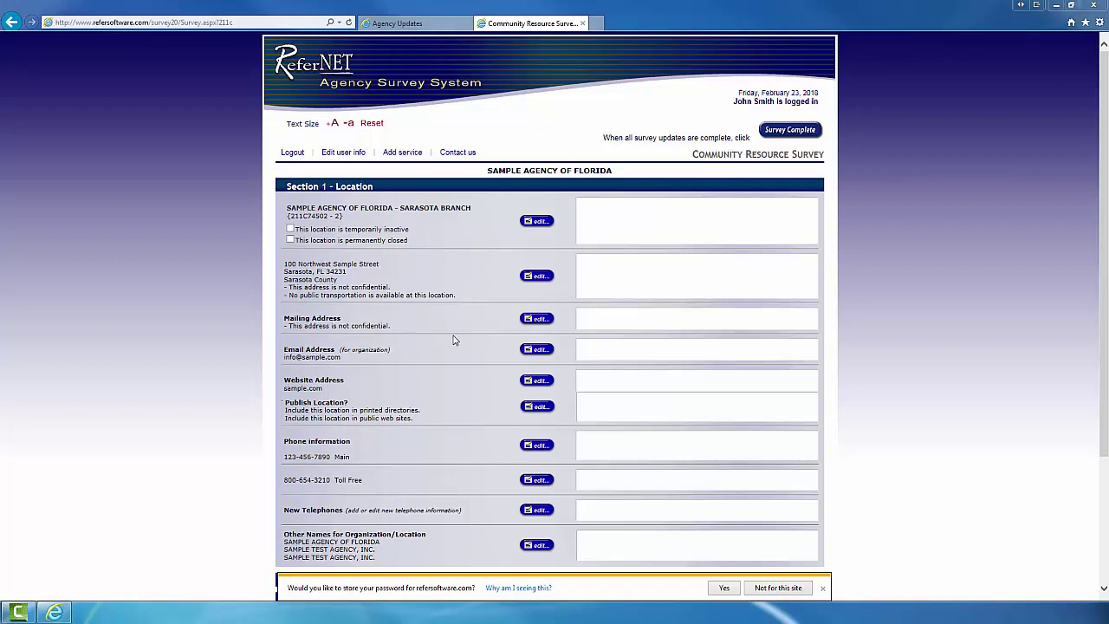
scroll(452, 340, "down", 1)
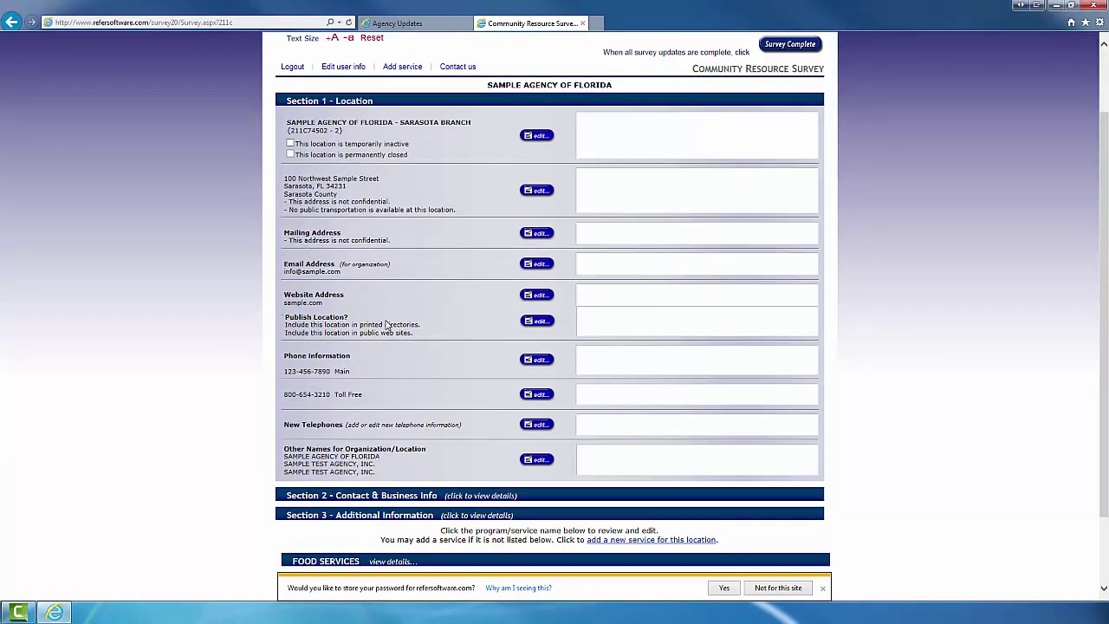
scroll(398, 364, "down", 1)
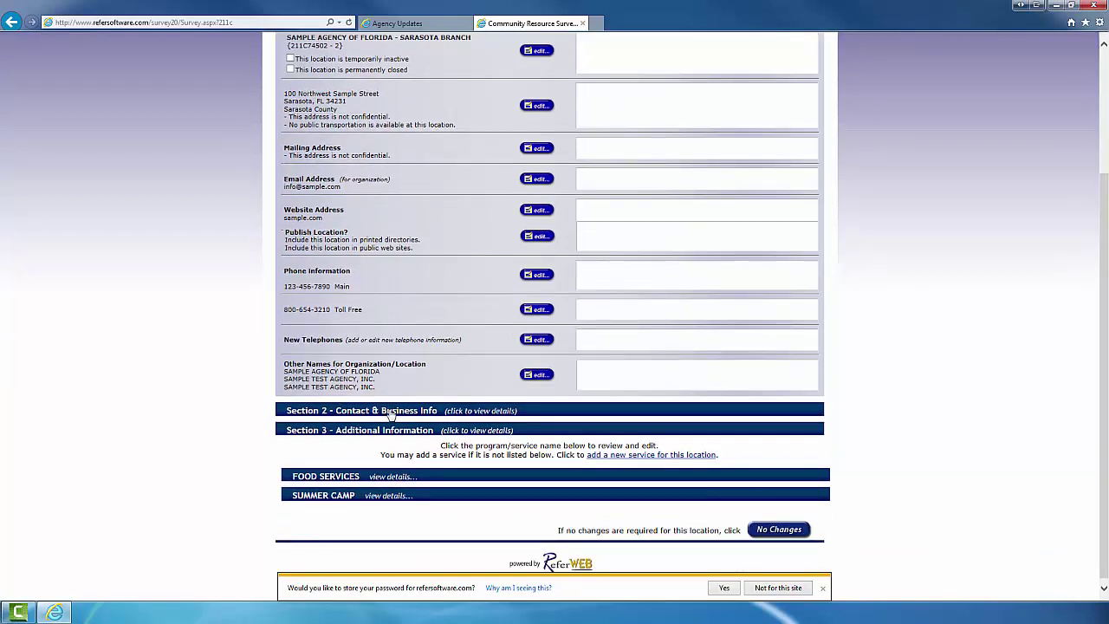
Expand Contact & Business Info and add a phone number to Contact 1
left_click(390, 412)
scroll(392, 412, "down", 1)
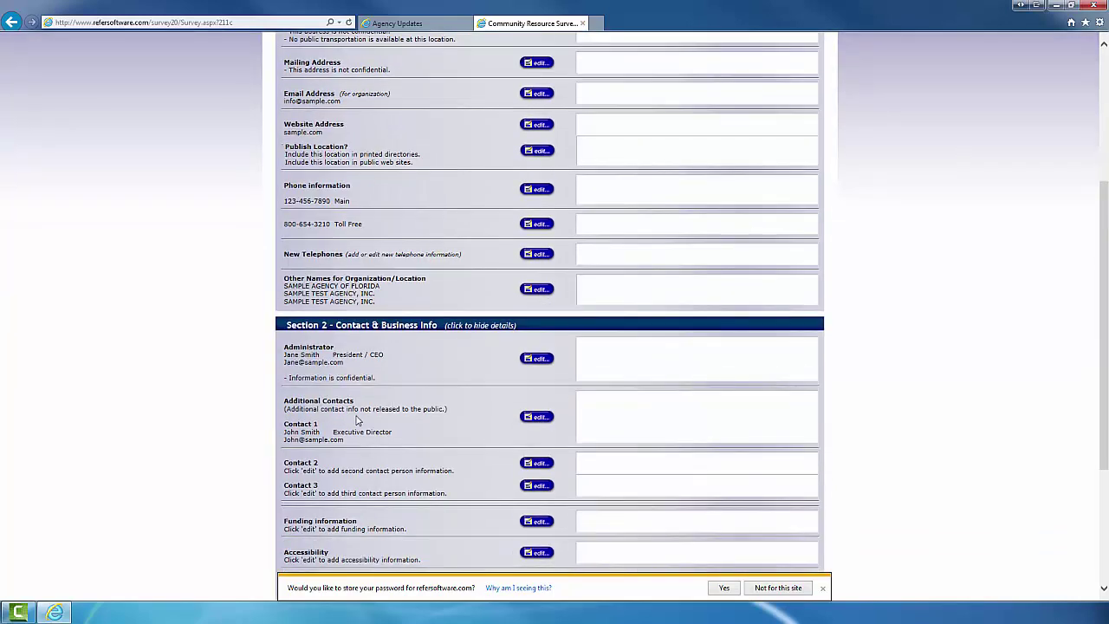
left_click(539, 419)
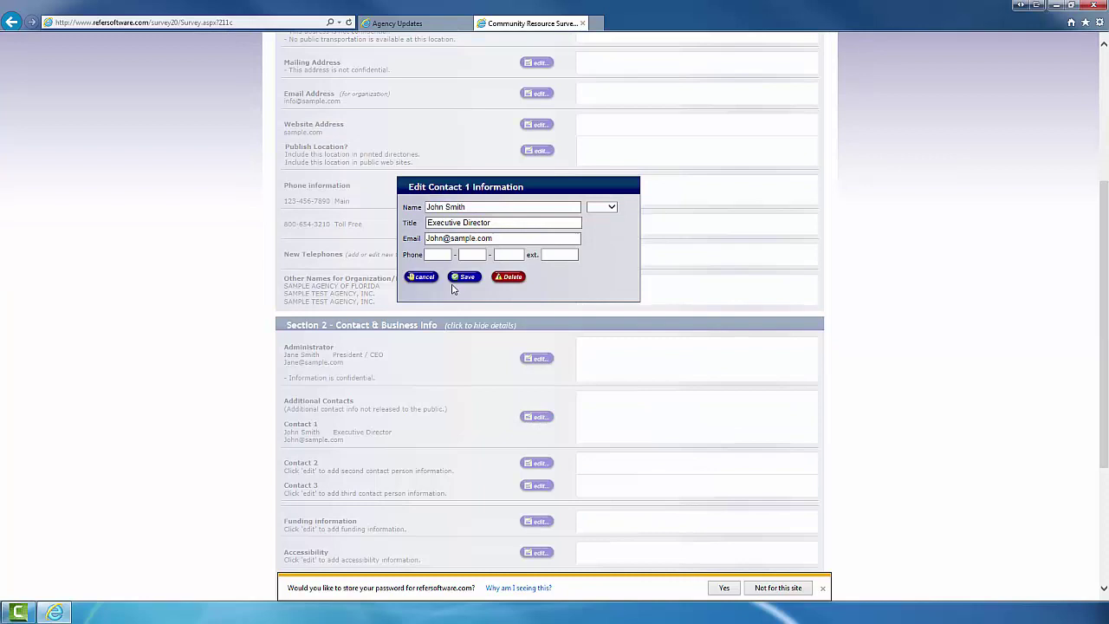
left_click(428, 254)
type("123-456-7891")
left_click(465, 276)
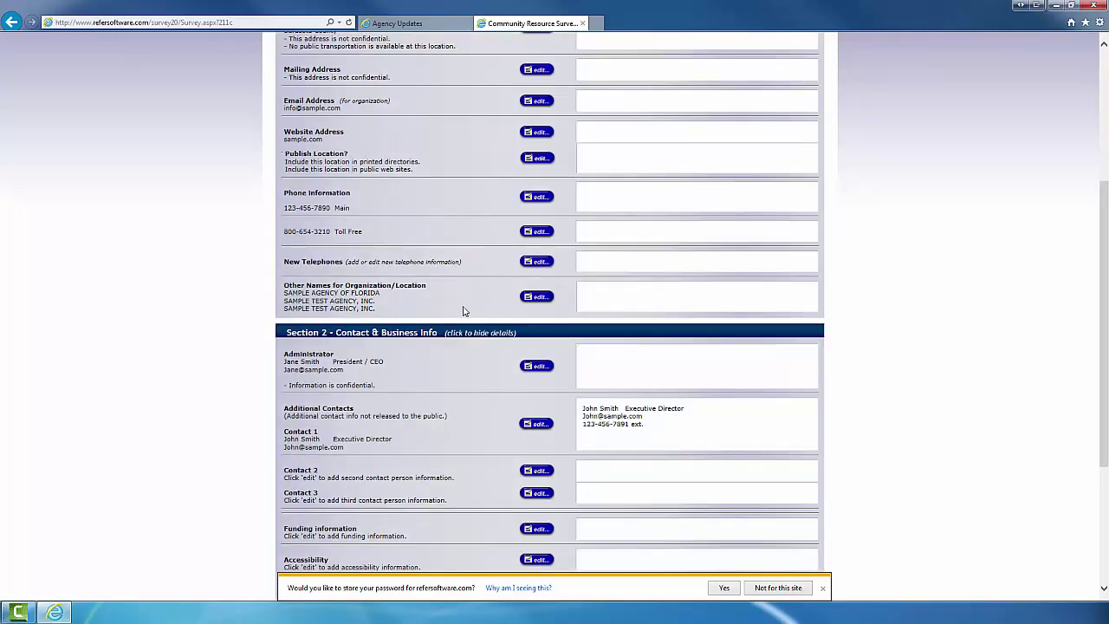
Re-save the Sarasota business status information unchanged
scroll(400, 440, "down", 1)
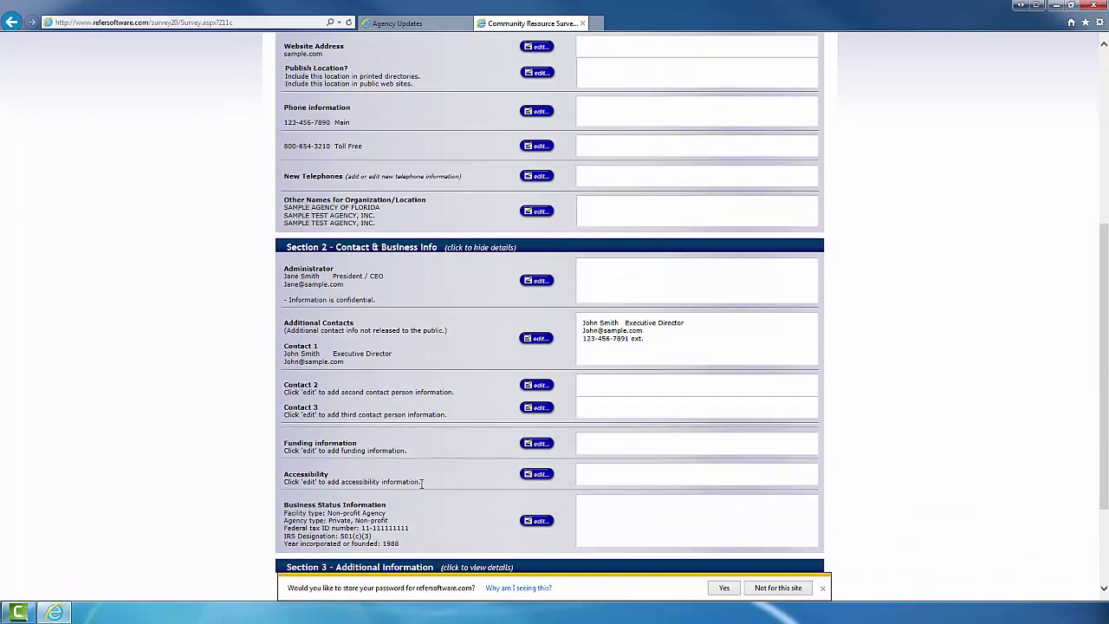
left_click(530, 520)
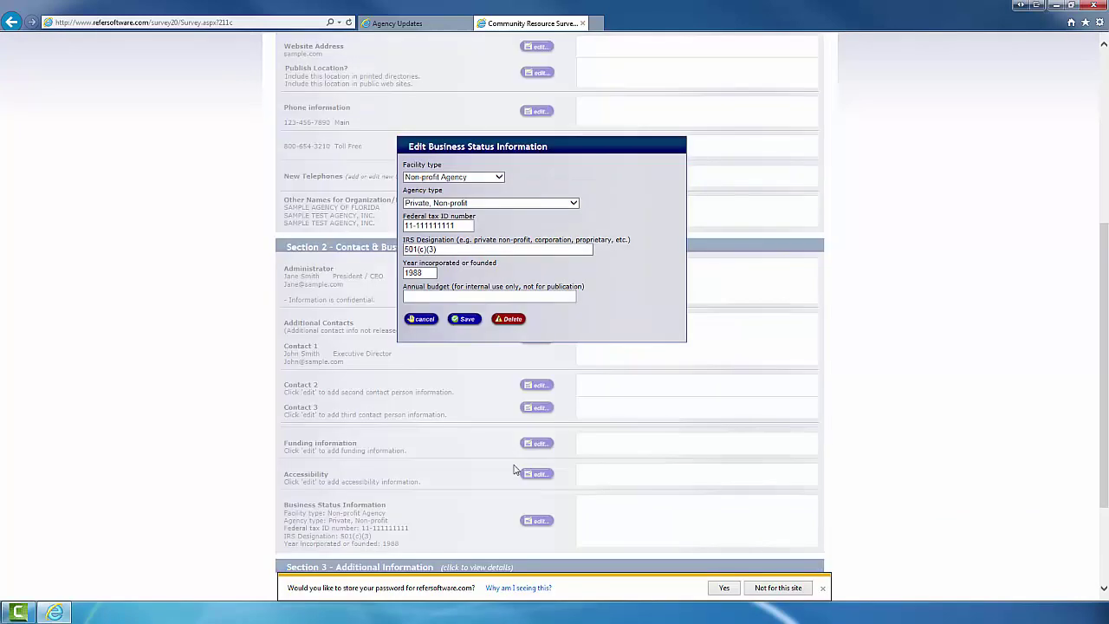
left_click(464, 320)
In Additional Information, keep Food Services' Documents Required as 'Photo ID and social security cards'
scroll(437, 484, "down", 2)
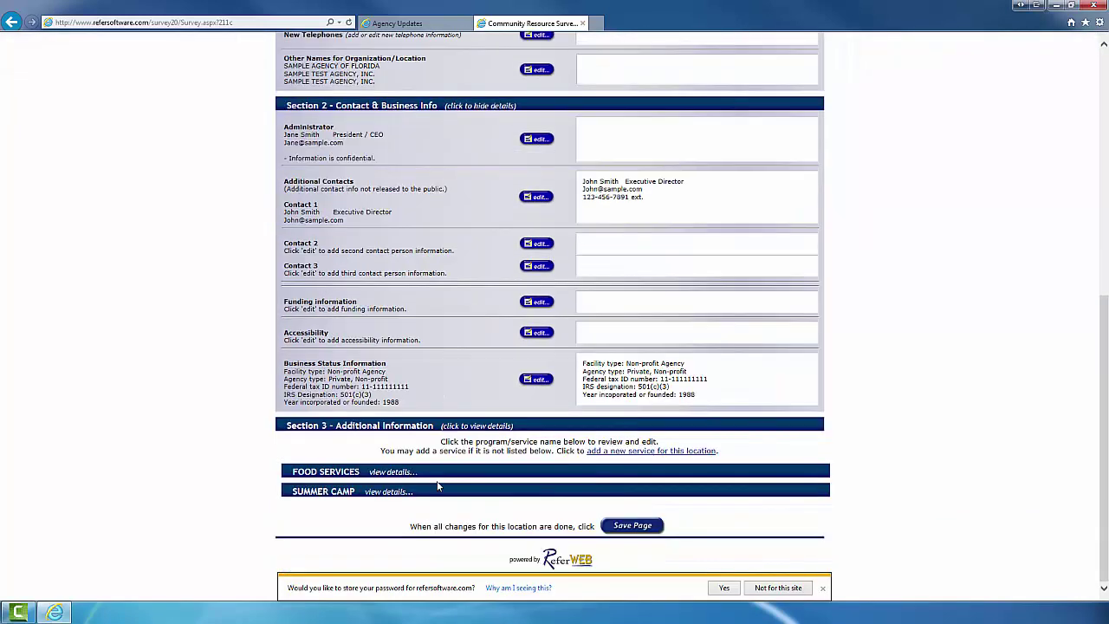
left_click(446, 428)
scroll(446, 430, "down", 1)
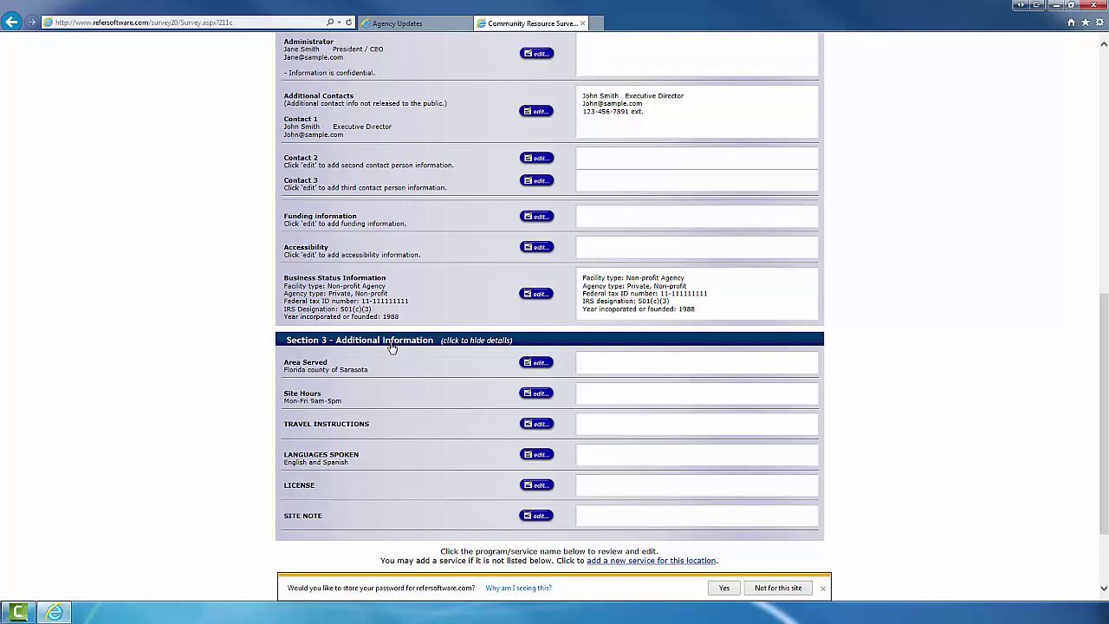
scroll(400, 390, "down", 1)
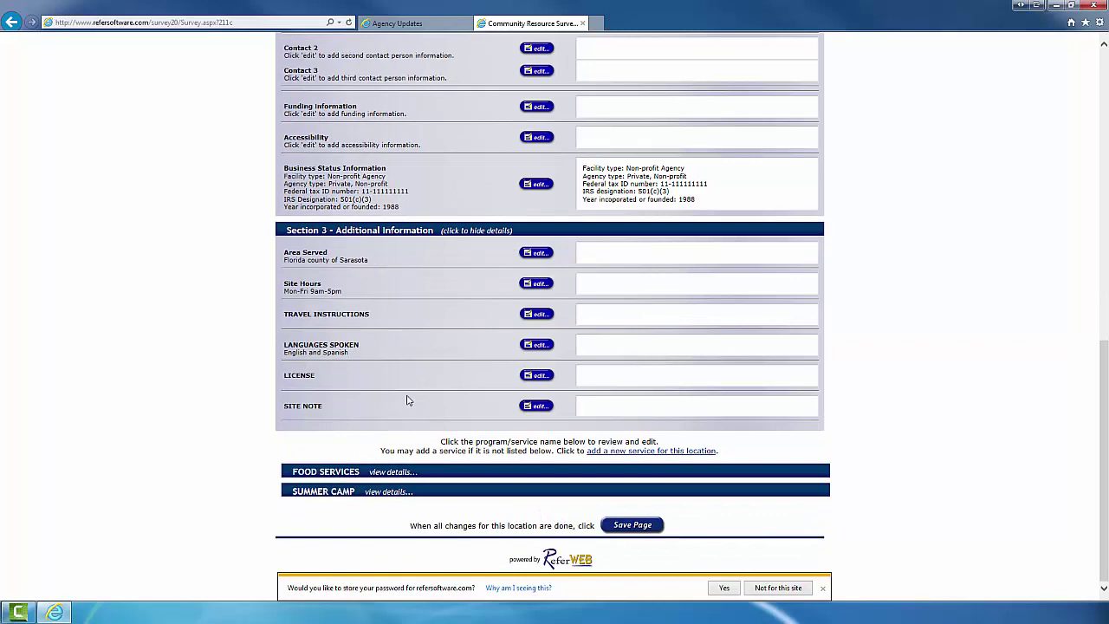
left_click(378, 474)
scroll(366, 449, "down", 1)
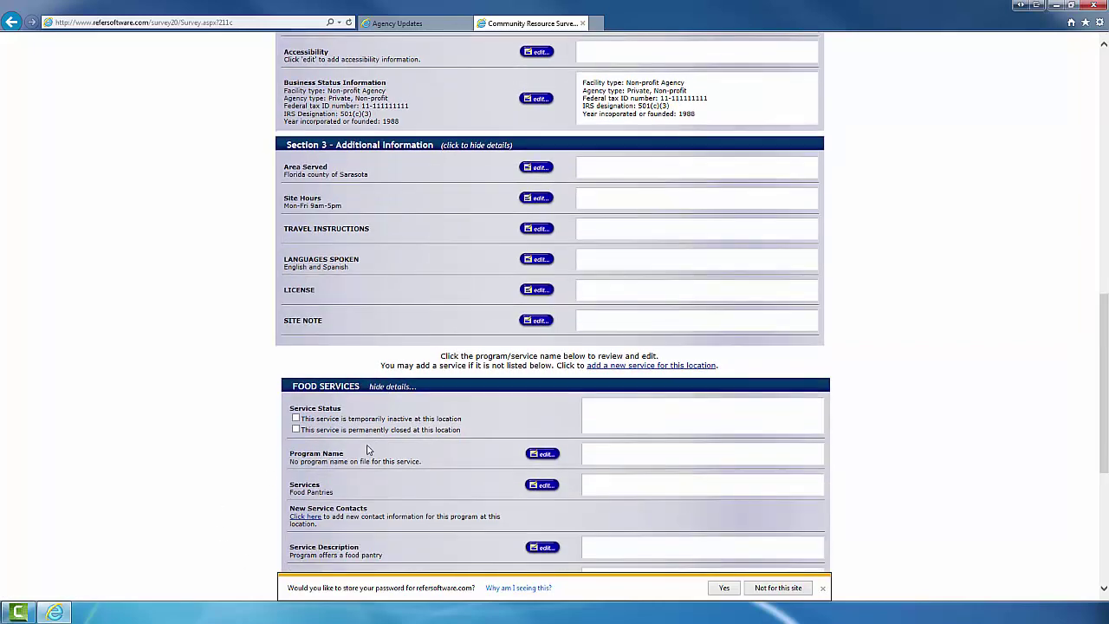
scroll(367, 449, "down", 4)
scroll(371, 447, "up", 1)
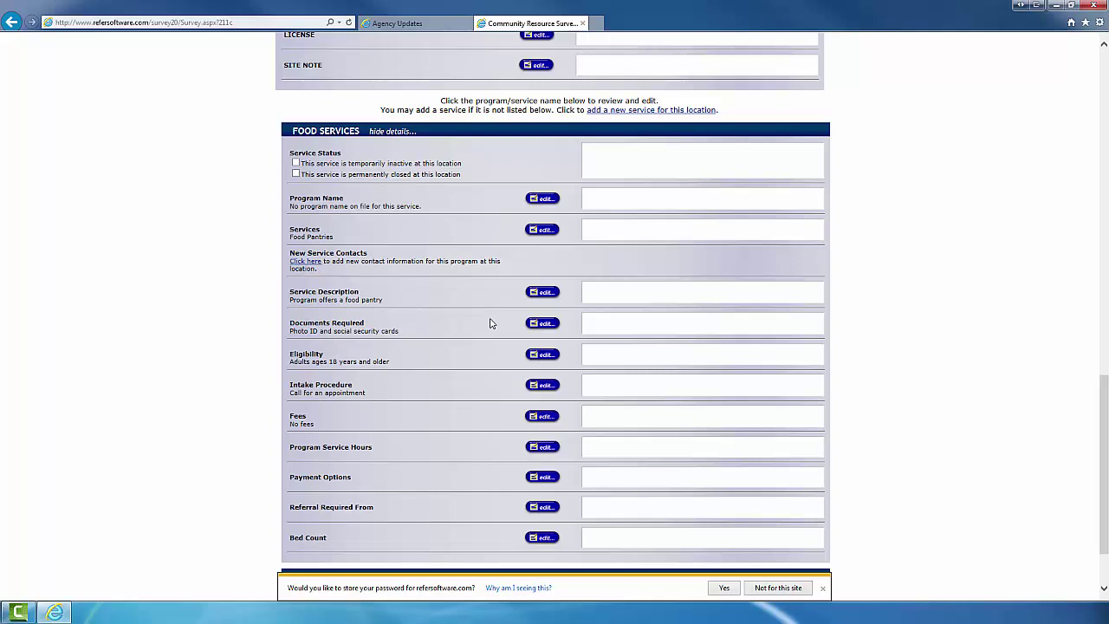
left_click(542, 323)
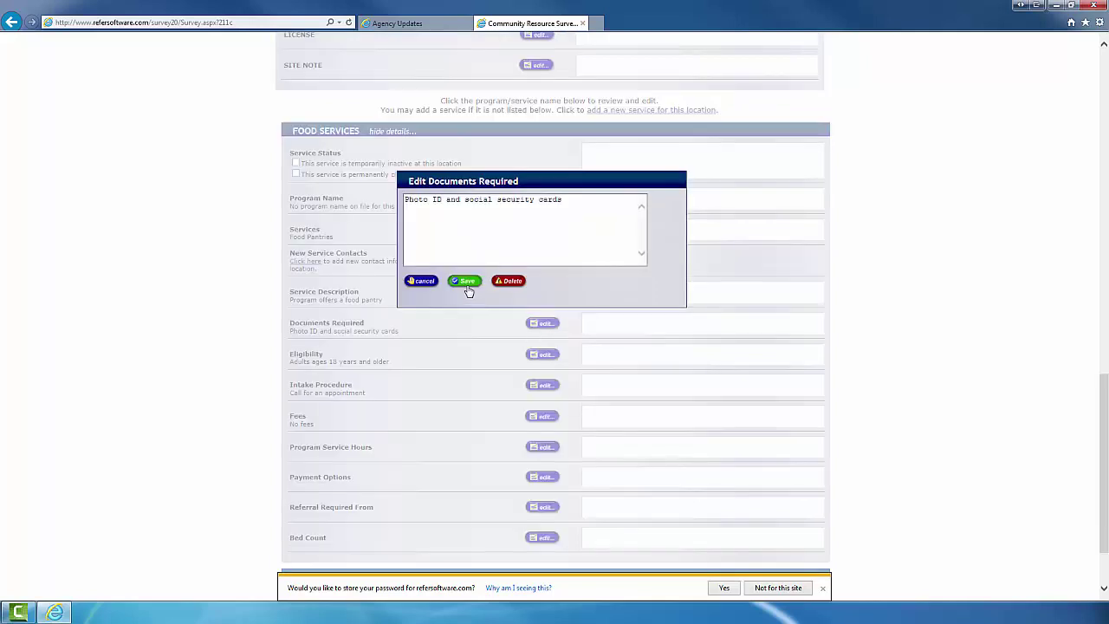
left_click(465, 281)
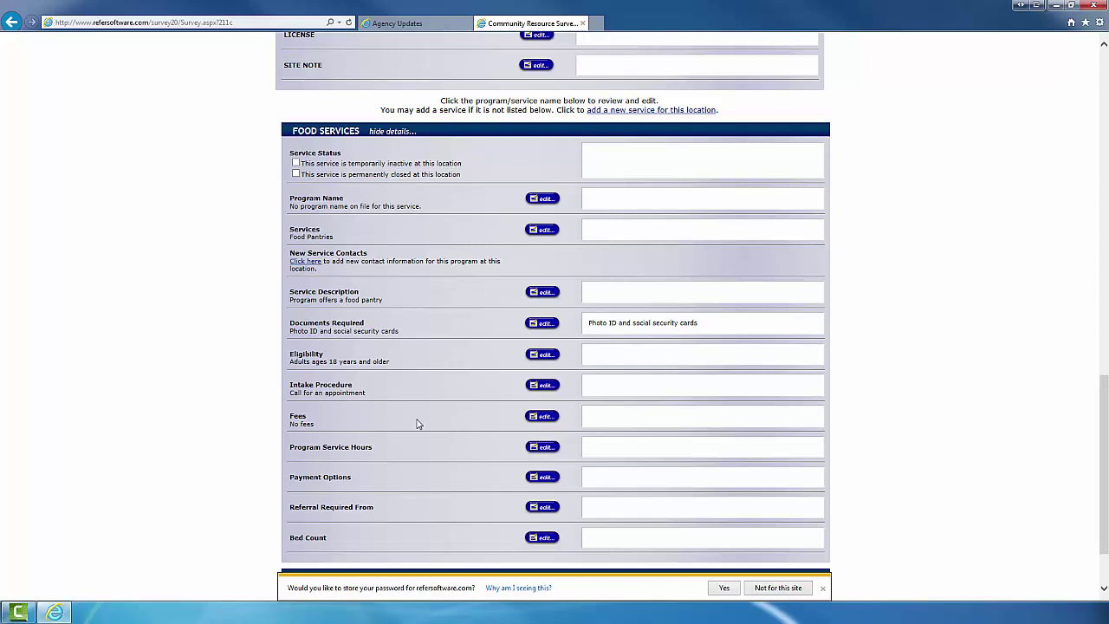
scroll(404, 454, "down", 2)
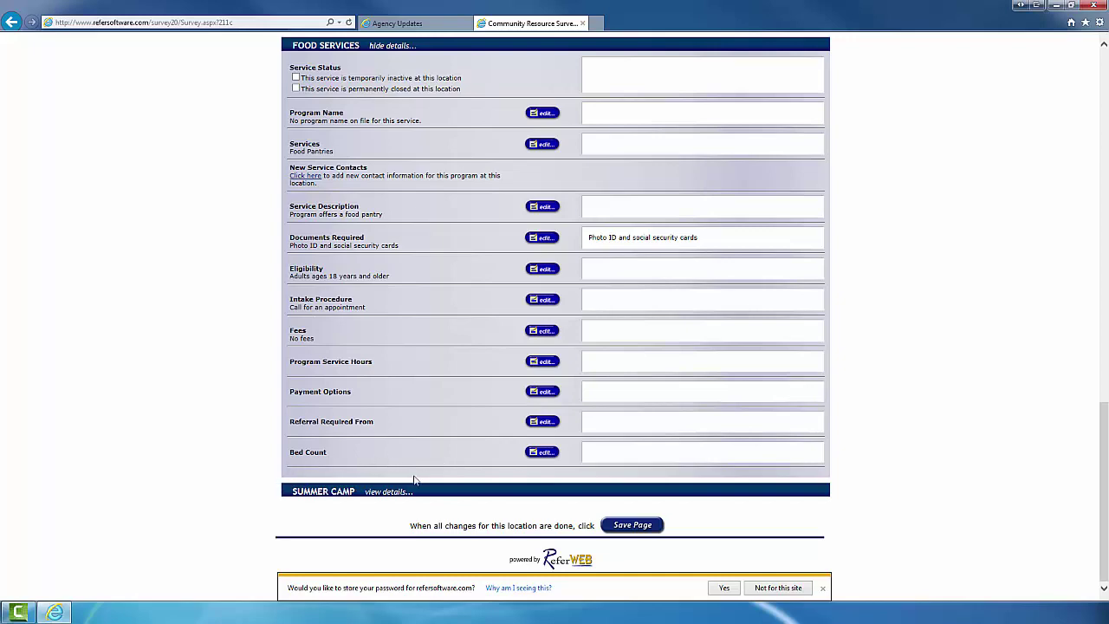
Look over the Summer Camp program details, then save and confirm the Sarasota branch page
scroll(432, 468, "up", 2)
scroll(417, 520, "down", 2)
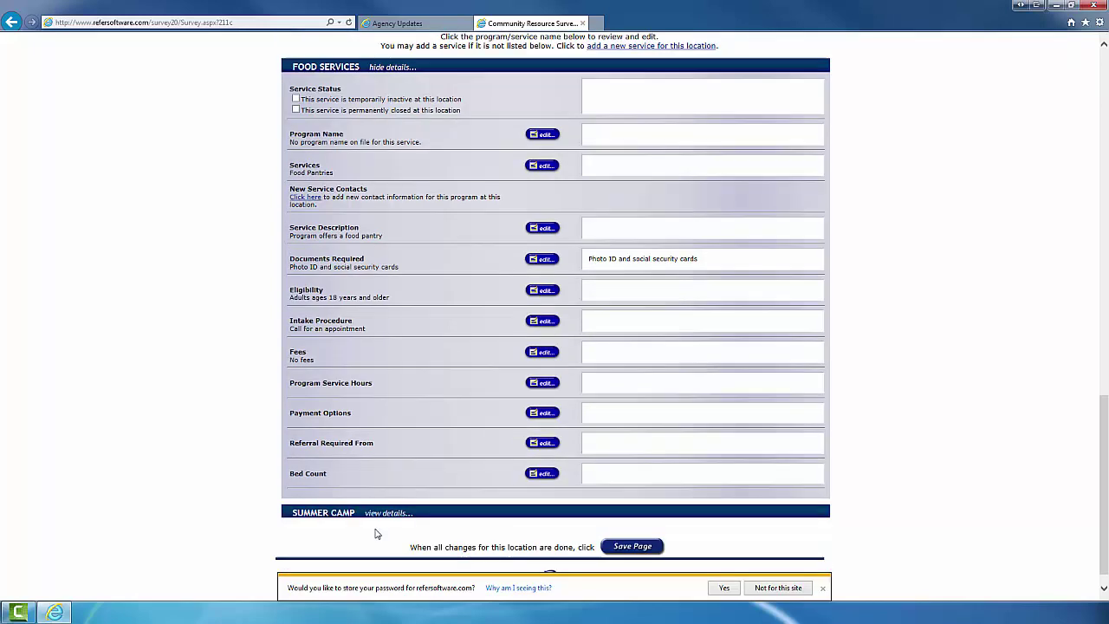
left_click(386, 494)
scroll(458, 450, "down", 6)
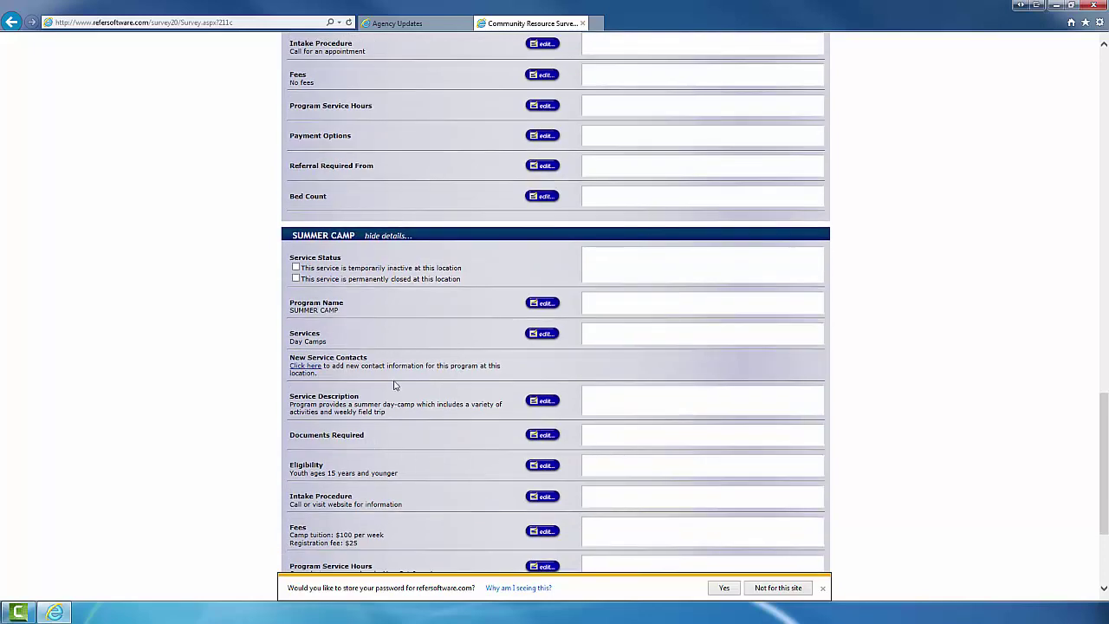
scroll(398, 405, "down", 2)
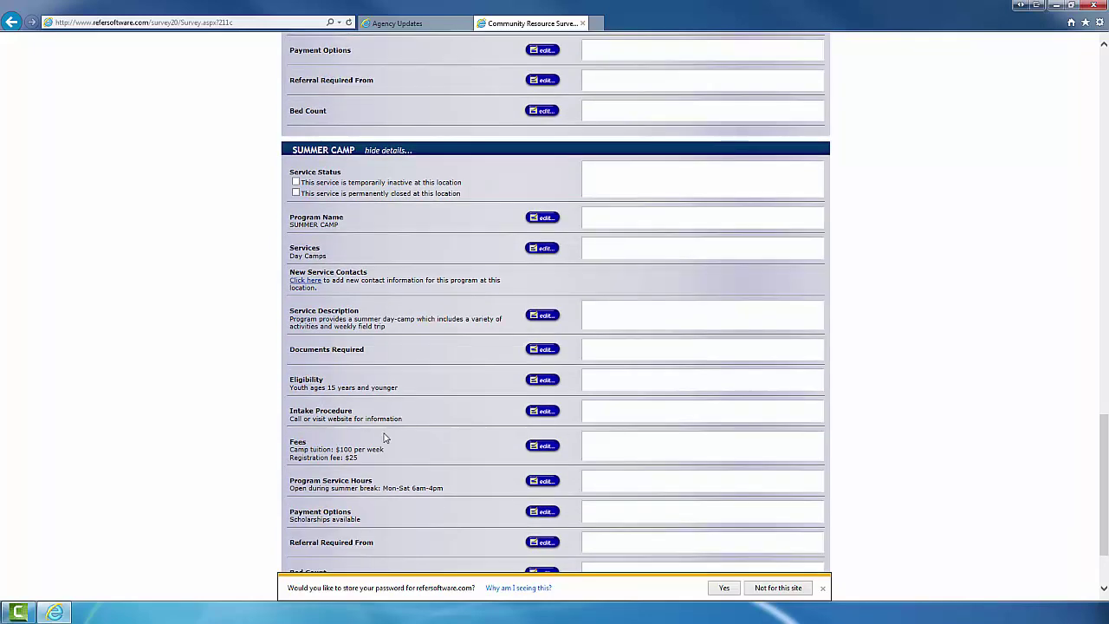
scroll(403, 469, "down", 2)
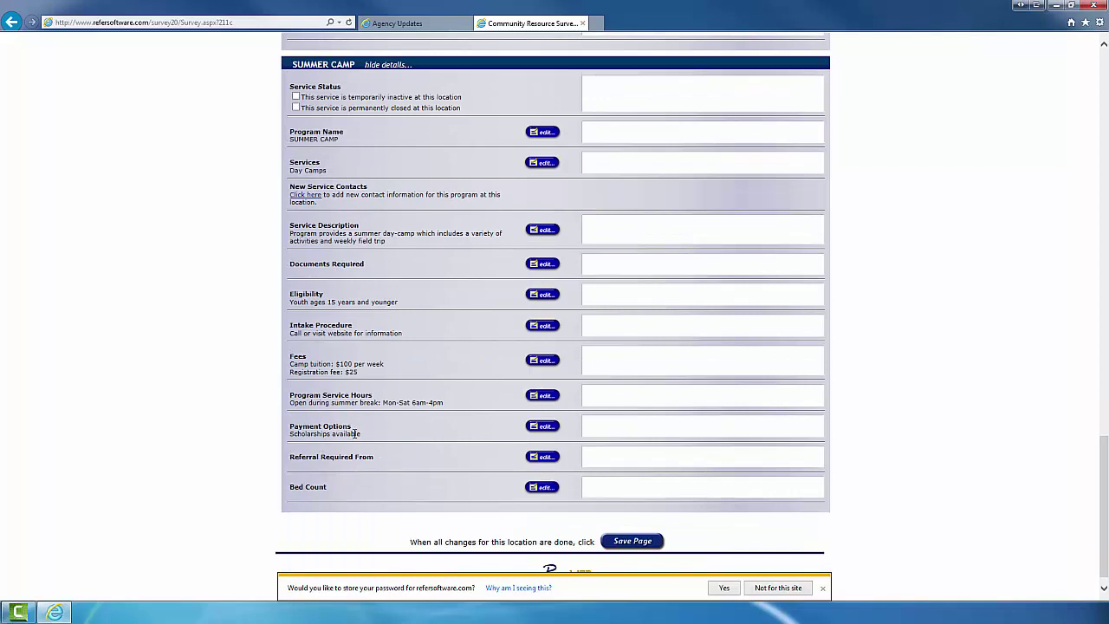
scroll(368, 431, "down", 1)
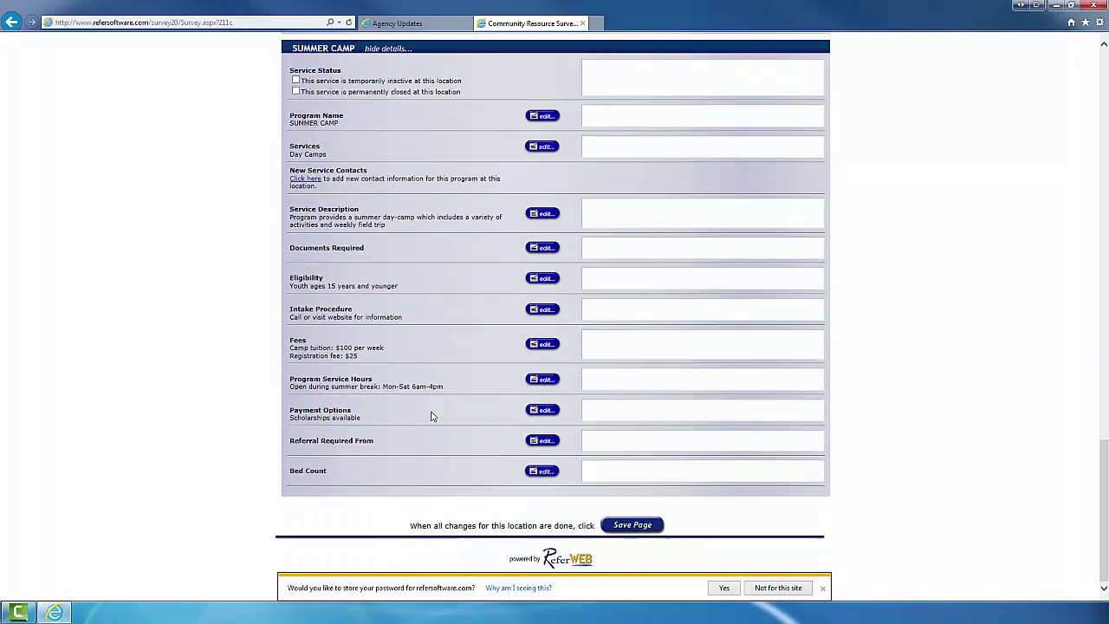
left_click(643, 528)
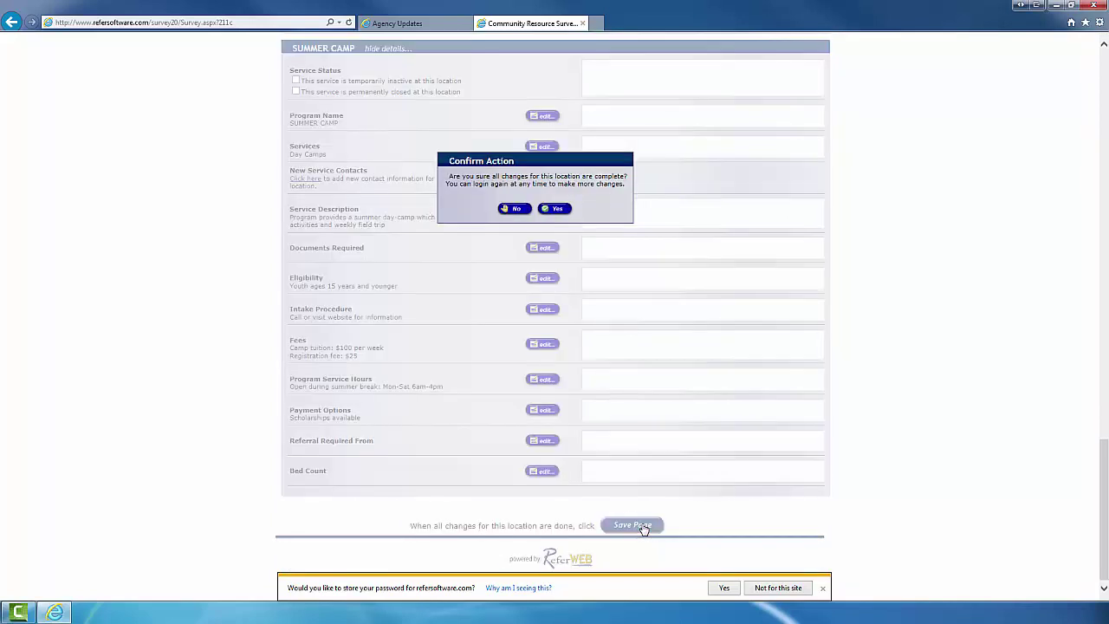
left_click(556, 209)
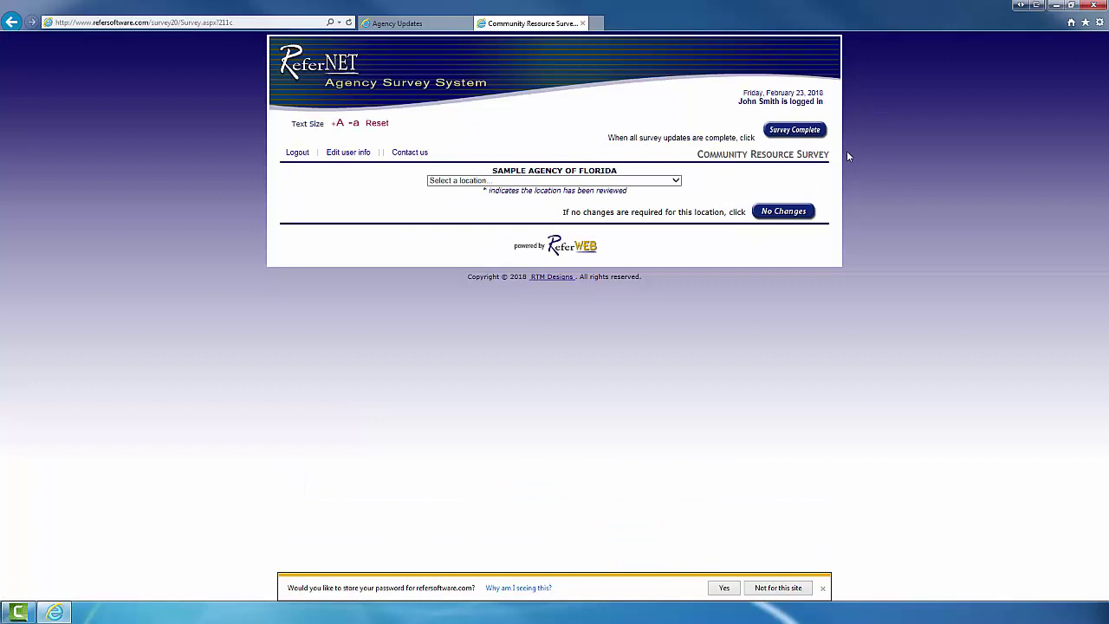
Mark the whole survey as complete and log out to the Community Resource Survey Login page
left_click(803, 134)
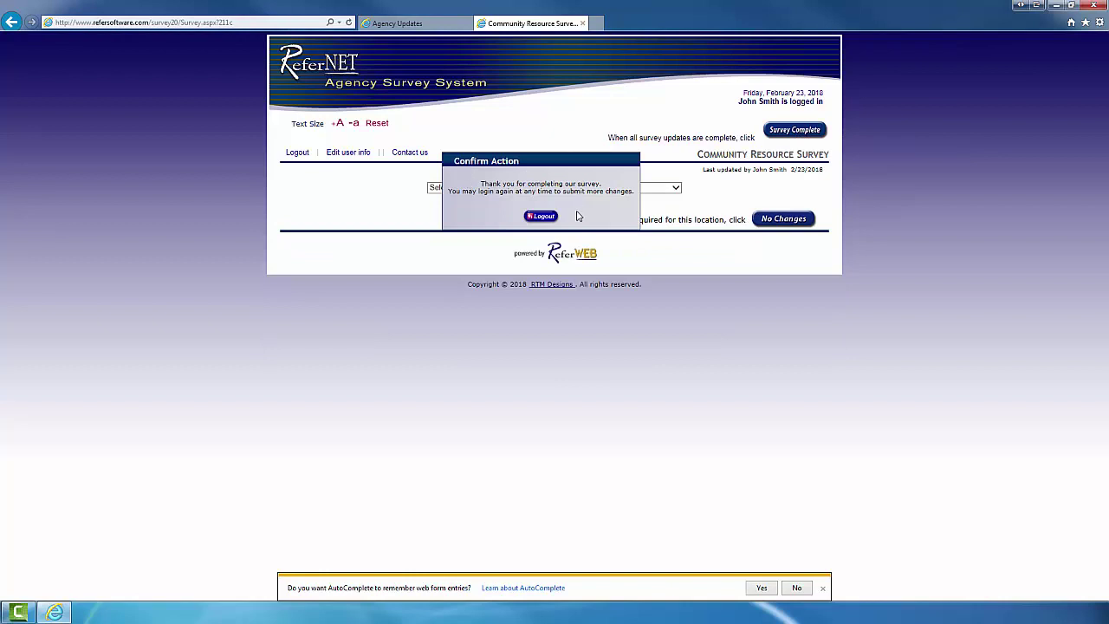
left_click(527, 217)
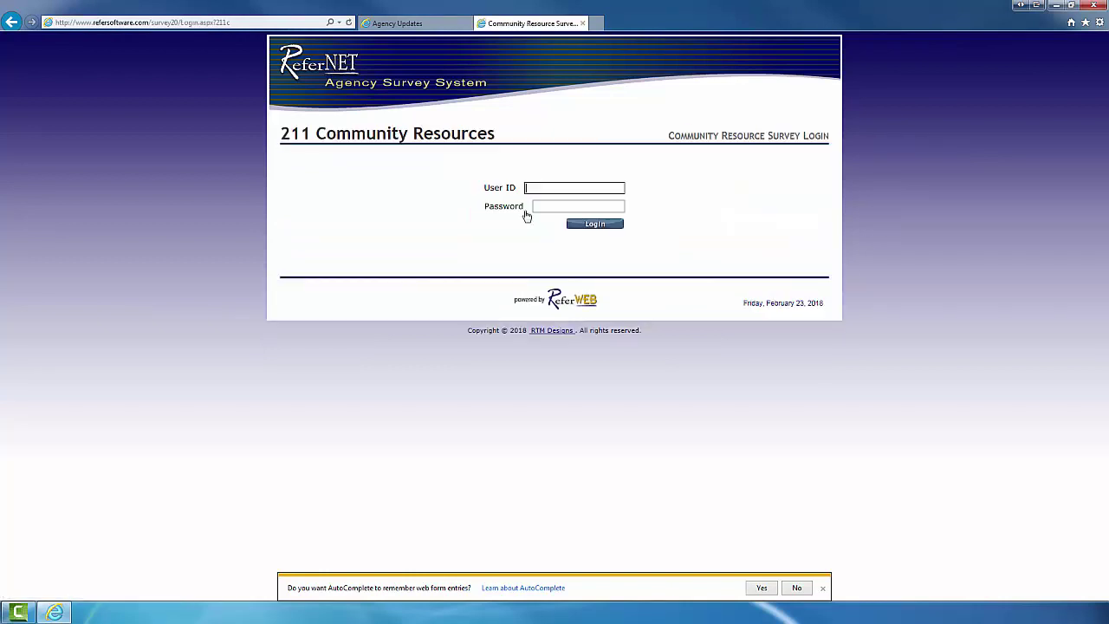